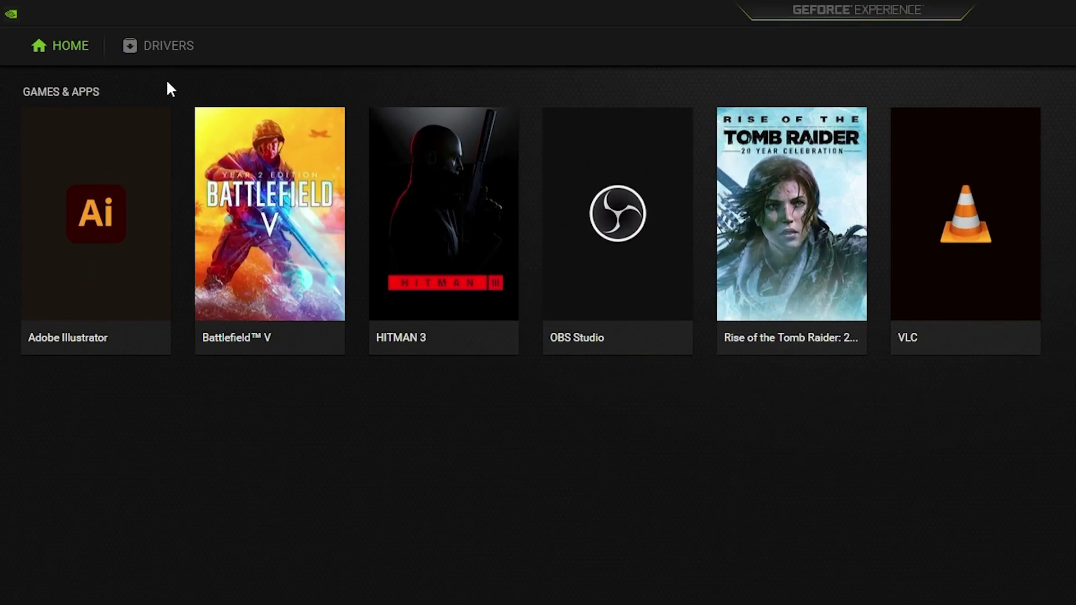
Go to the Drivers page and confirm Studio Driver as the driver preference
{"action": "left_click", "coordinate": [172, 55]}
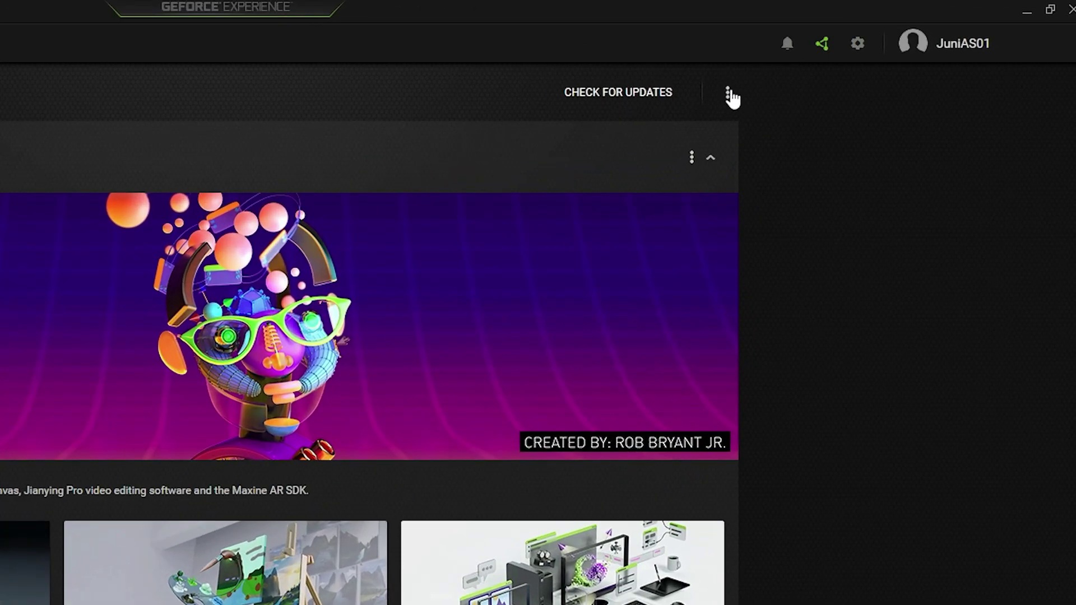
{"action": "left_click", "coordinate": [728, 94]}
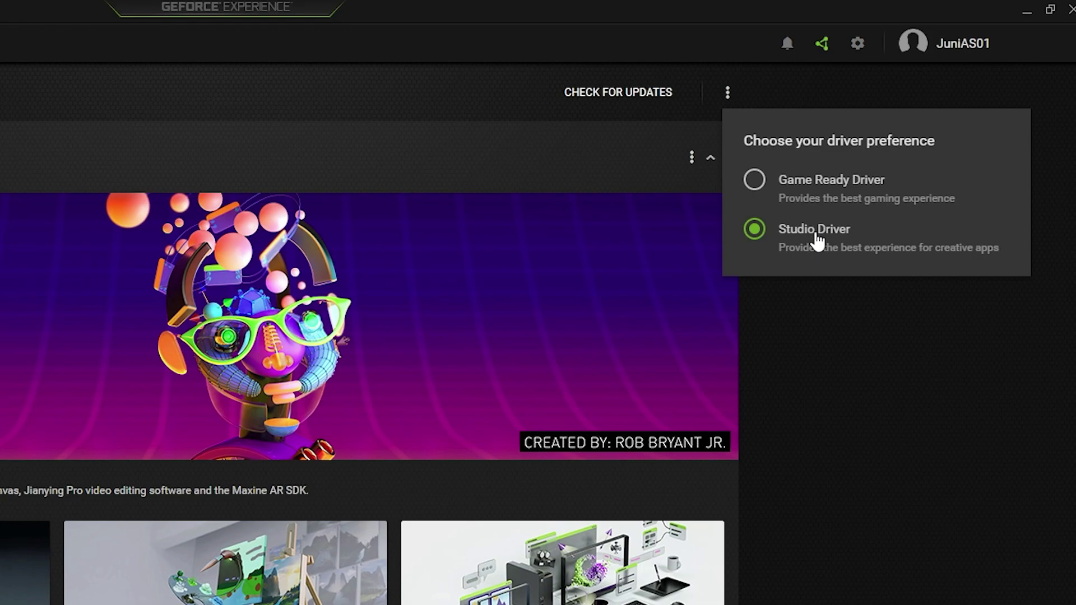
{"action": "left_click", "coordinate": [822, 312]}
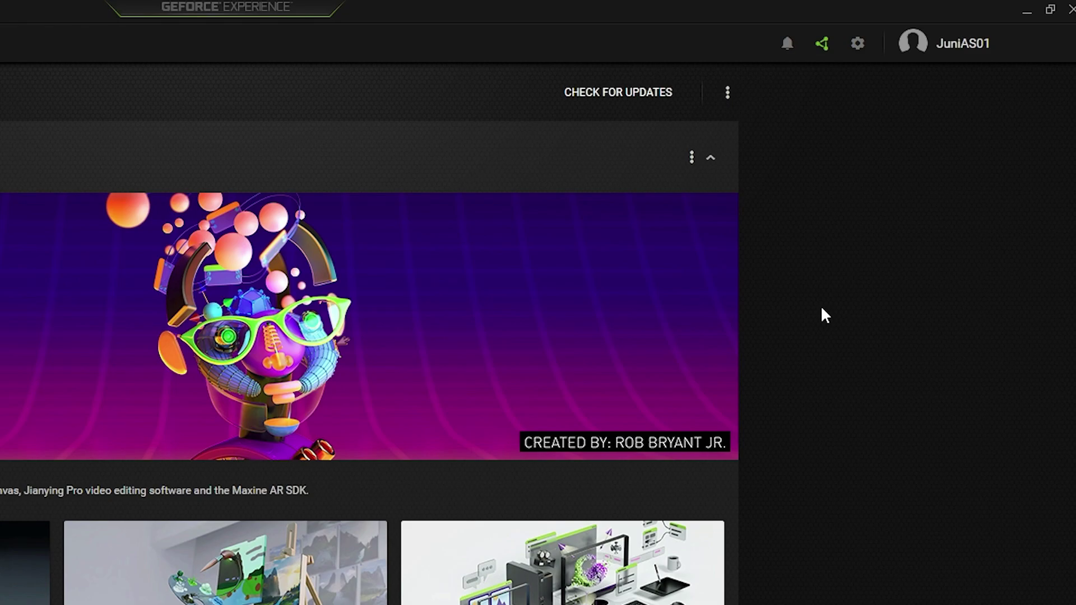
Check for driver updates, try the NVIDIA tray icon, then search Windows for 'nvi'
{"action": "left_click", "coordinate": [612, 98]}
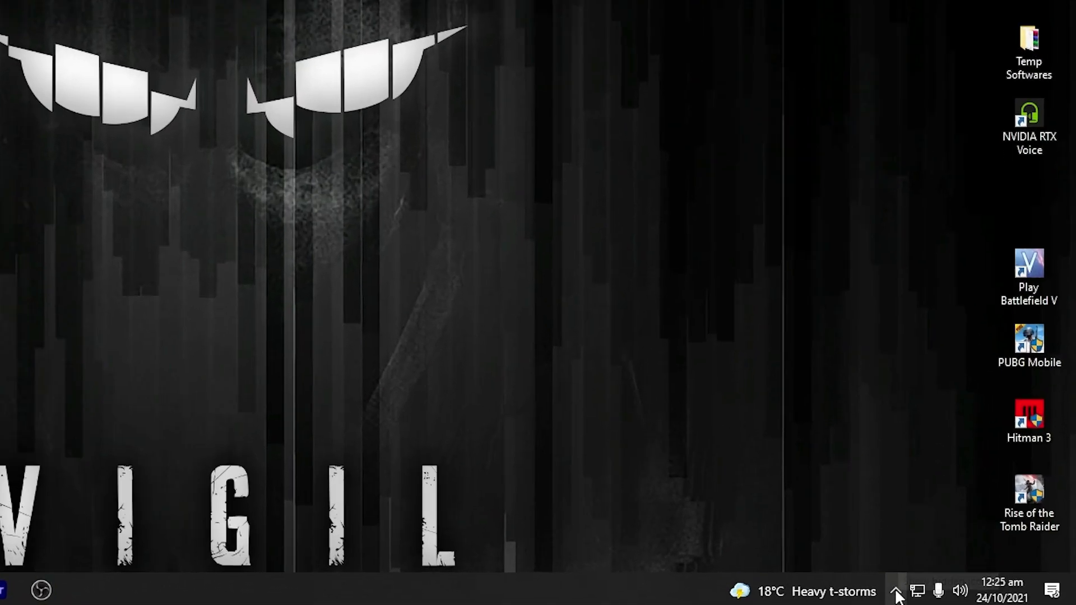
{"action": "left_click", "coordinate": [960, 595]}
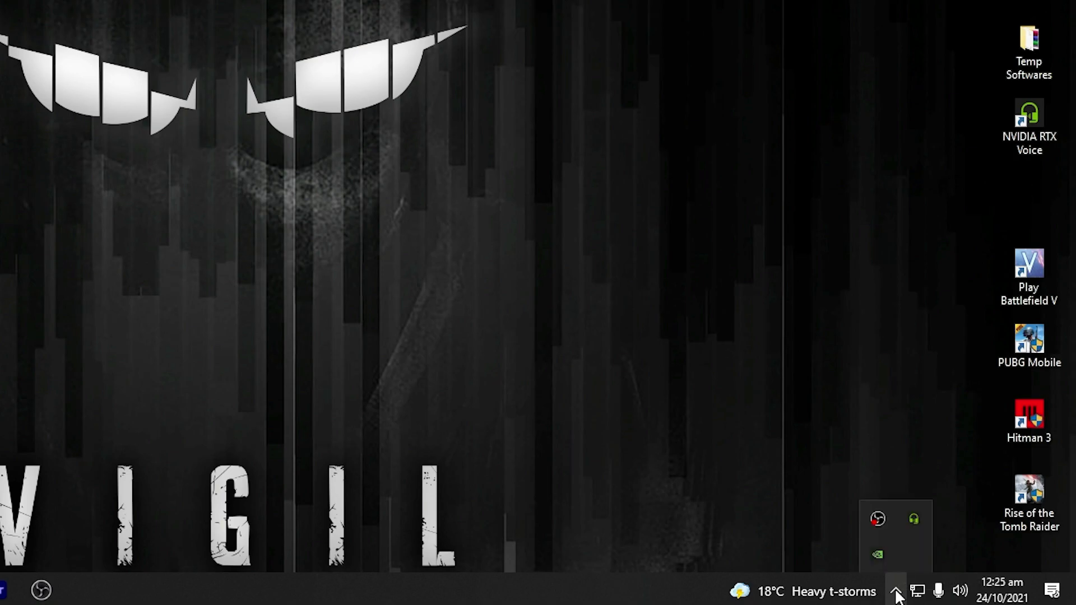
{"action": "right_click", "coordinate": [879, 556]}
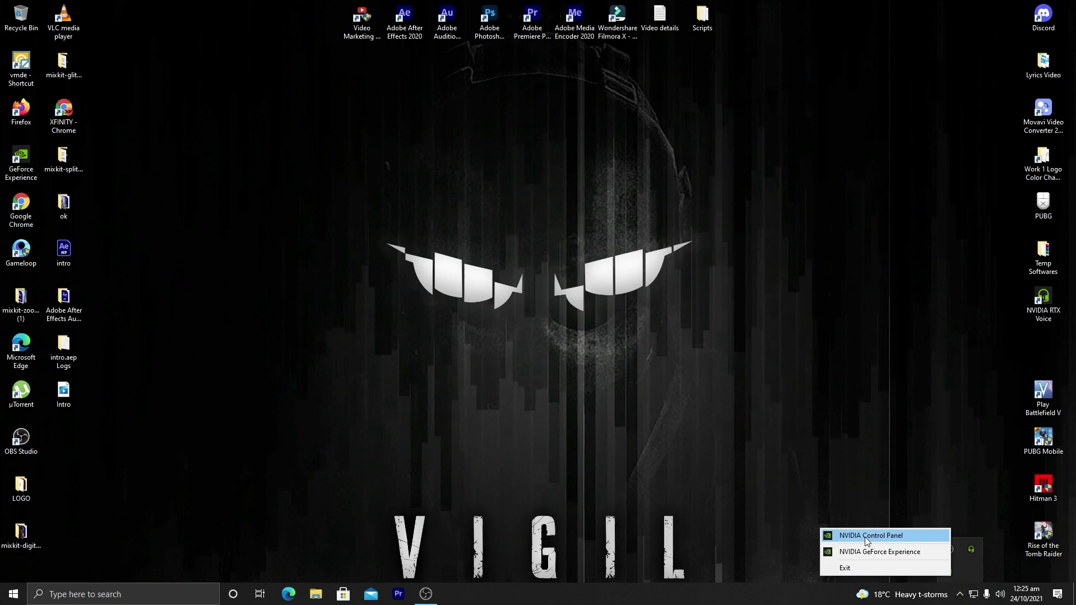
{"action": "left_click", "coordinate": [866, 537]}
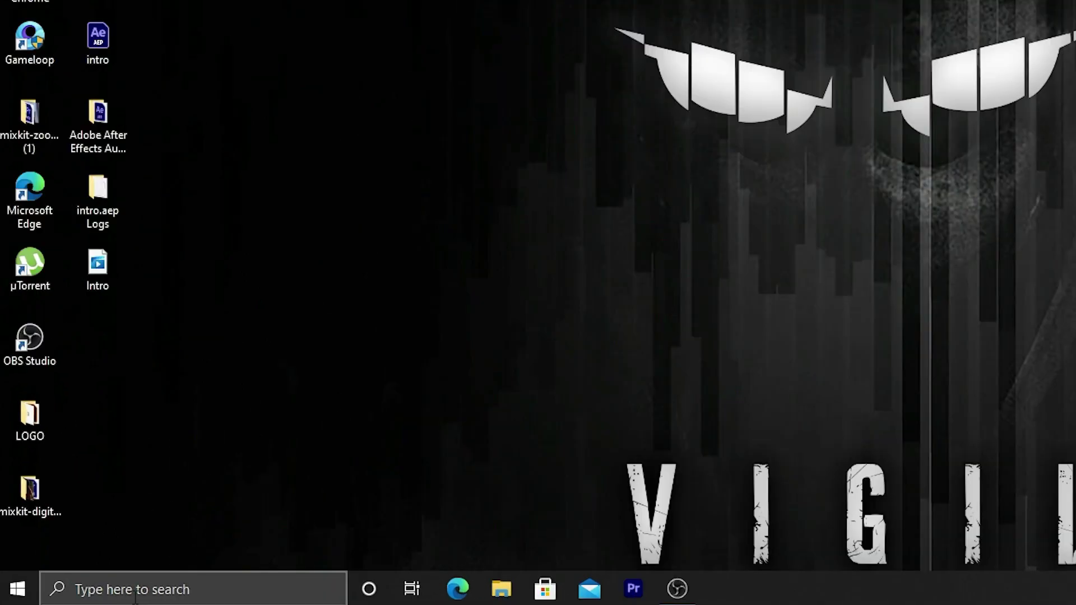
{"action": "left_click", "coordinate": [135, 595]}
{"action": "type", "text": "nvi"}
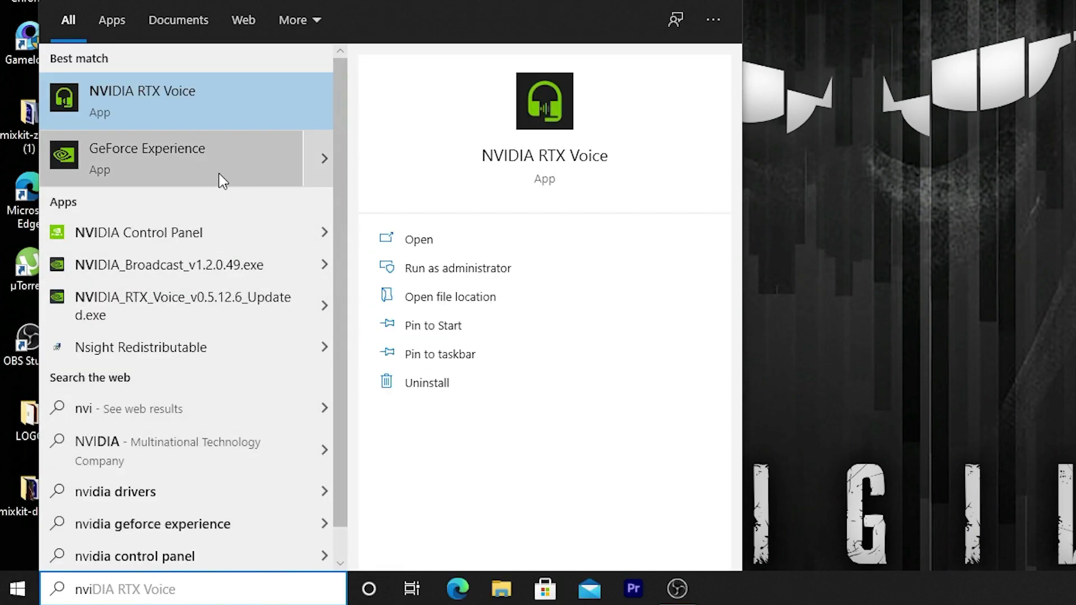
Launch NVIDIA Control Panel from the search results and go to Manage 3D settings
{"action": "left_click", "coordinate": [179, 249]}
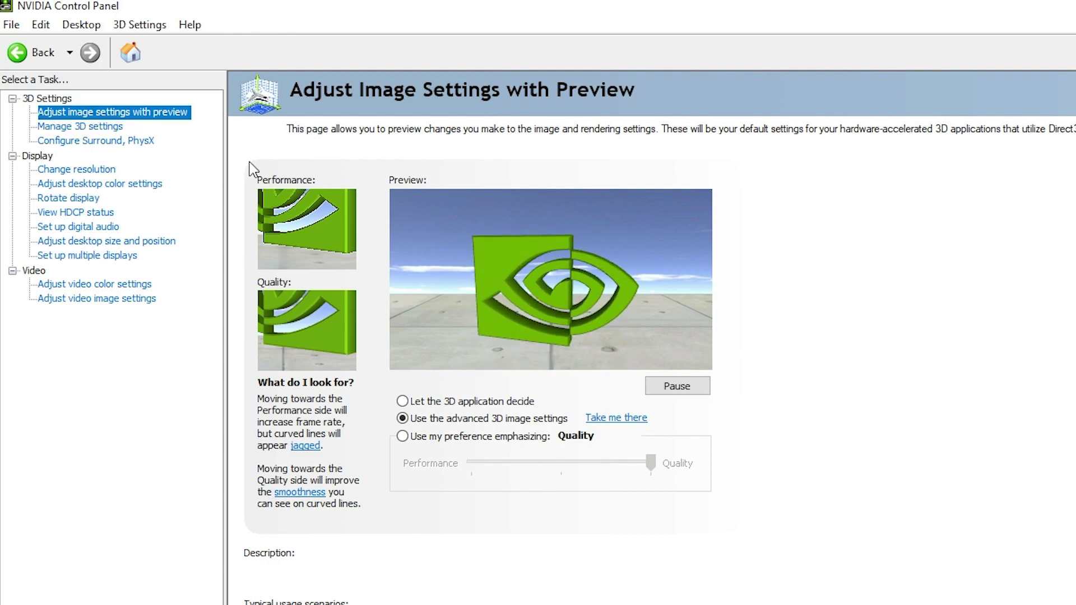
{"action": "mouse_move", "coordinate": [426, 420]}
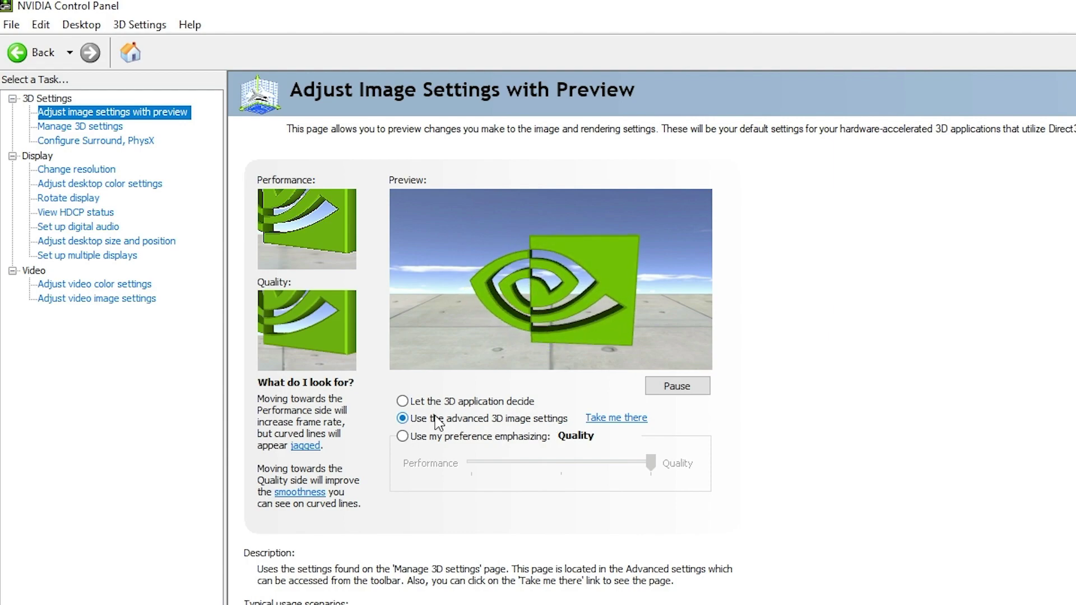
{"action": "left_click", "coordinate": [101, 126]}
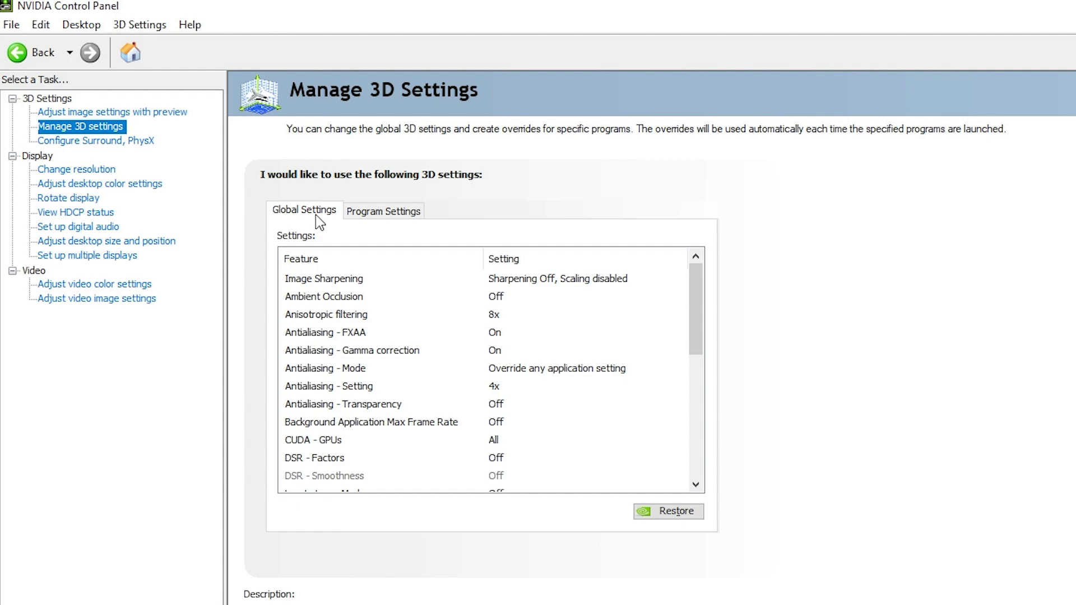
Switch to Program Settings with Adobe Media Encoder CC as the program to customize
{"action": "left_click", "coordinate": [372, 216]}
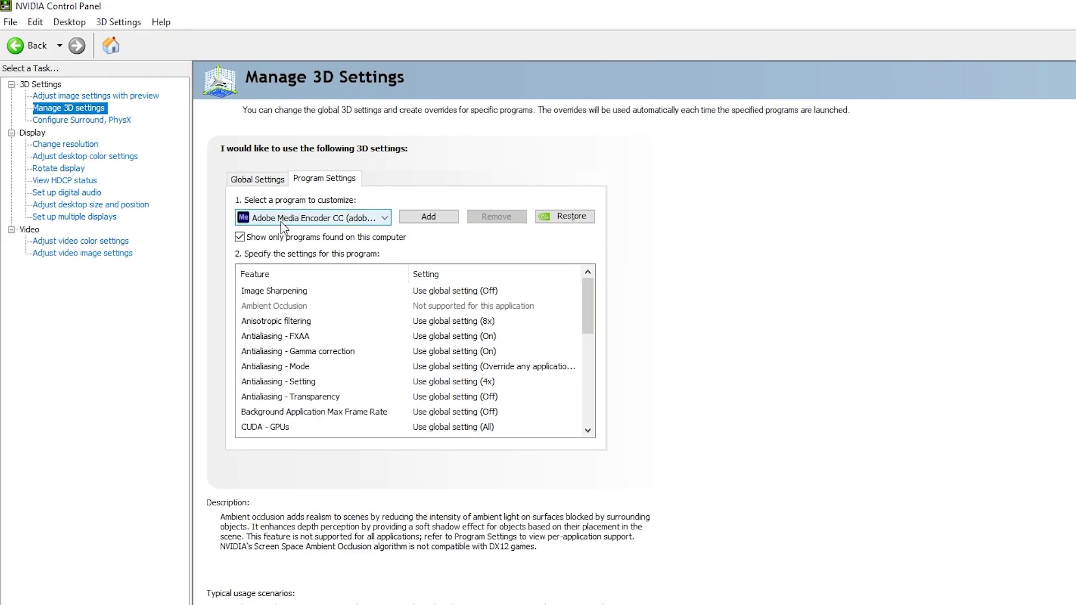
{"action": "left_click", "coordinate": [281, 222]}
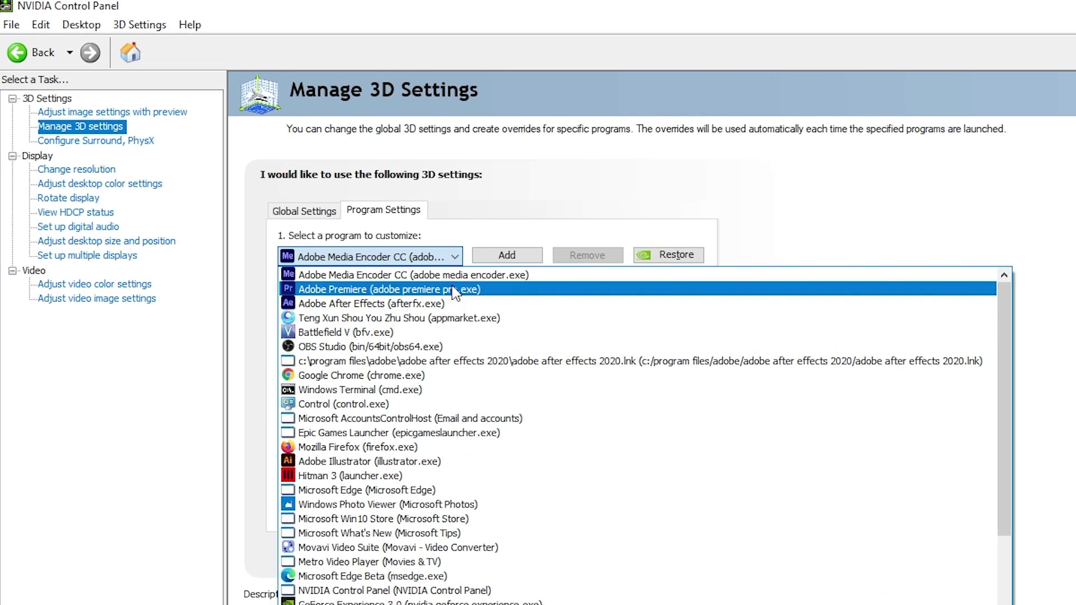
{"action": "left_click", "coordinate": [515, 259]}
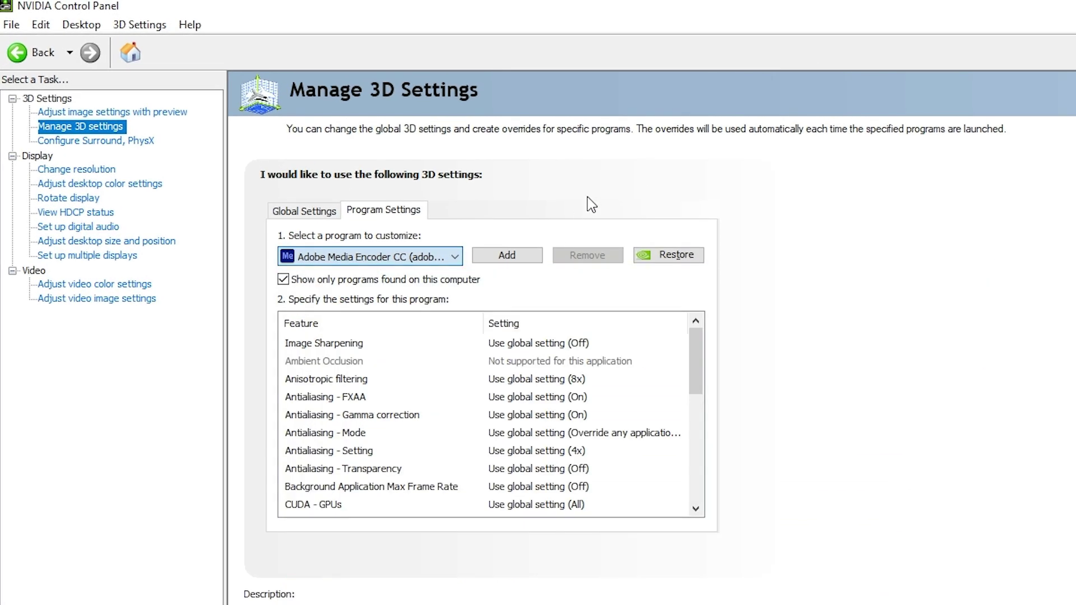
Start adding a program and browse to the root of the C: drive
{"action": "left_click", "coordinate": [507, 256]}
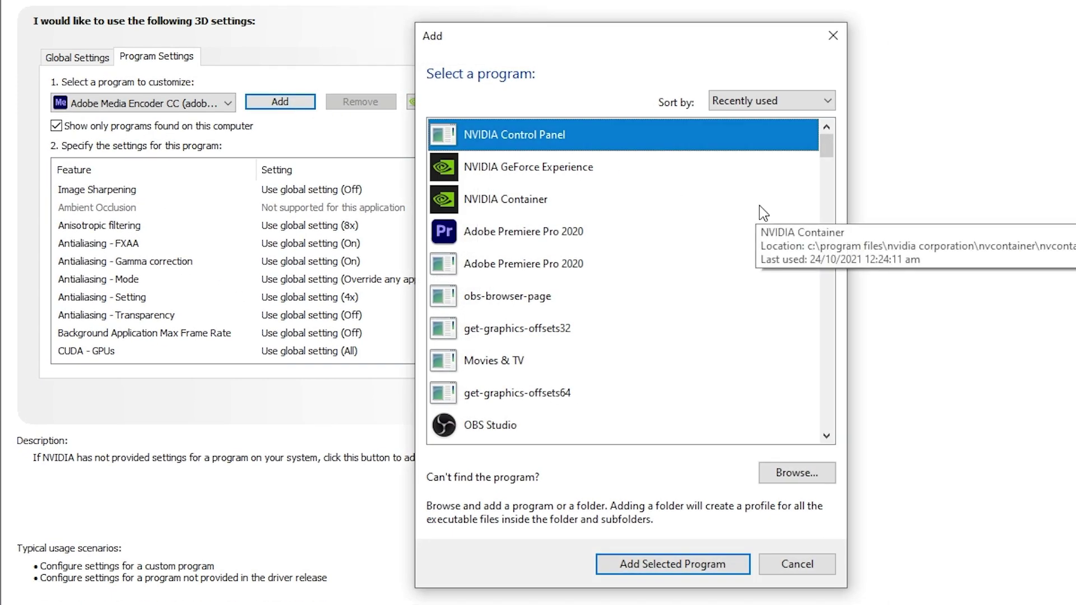
{"action": "scroll", "coordinate": [653, 212], "scroll_direction": "down", "scroll_amount": 15}
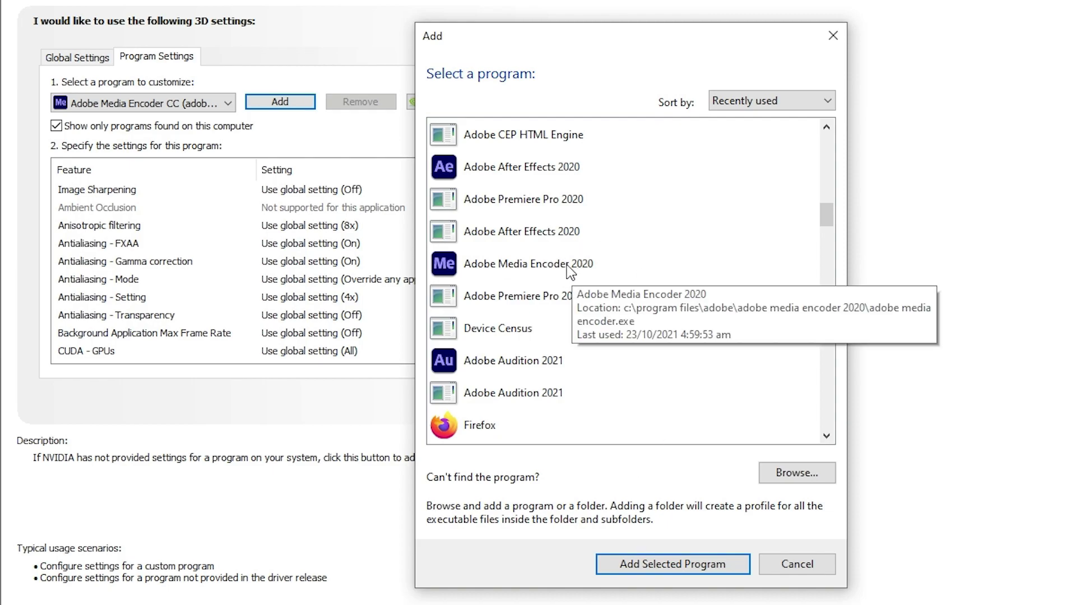
{"action": "left_click", "coordinate": [793, 474]}
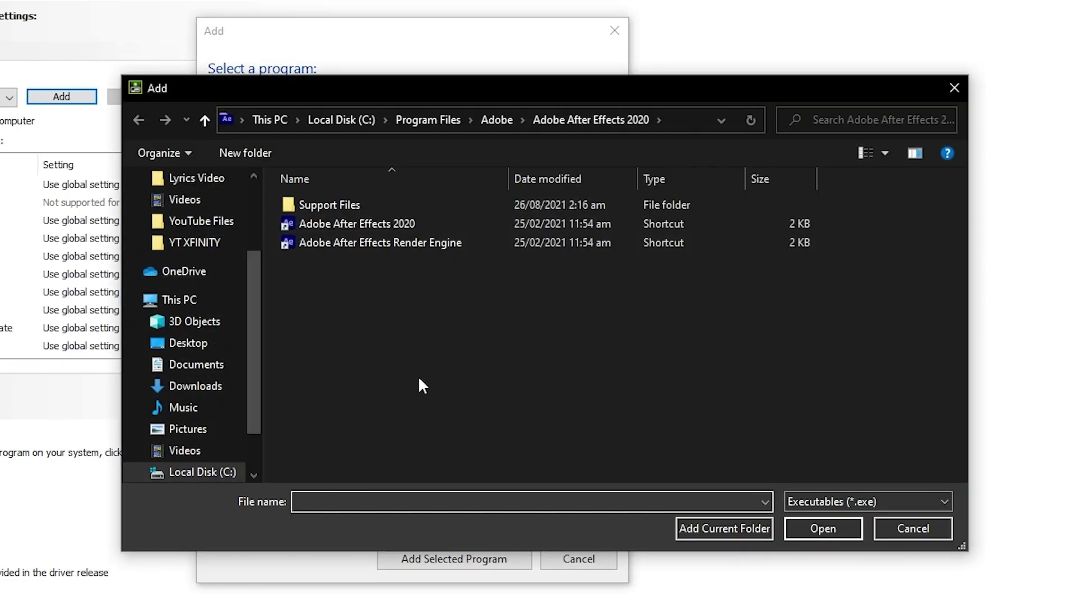
{"action": "left_click_drag", "start_coordinate": [258, 287], "coordinate": [259, 327]}
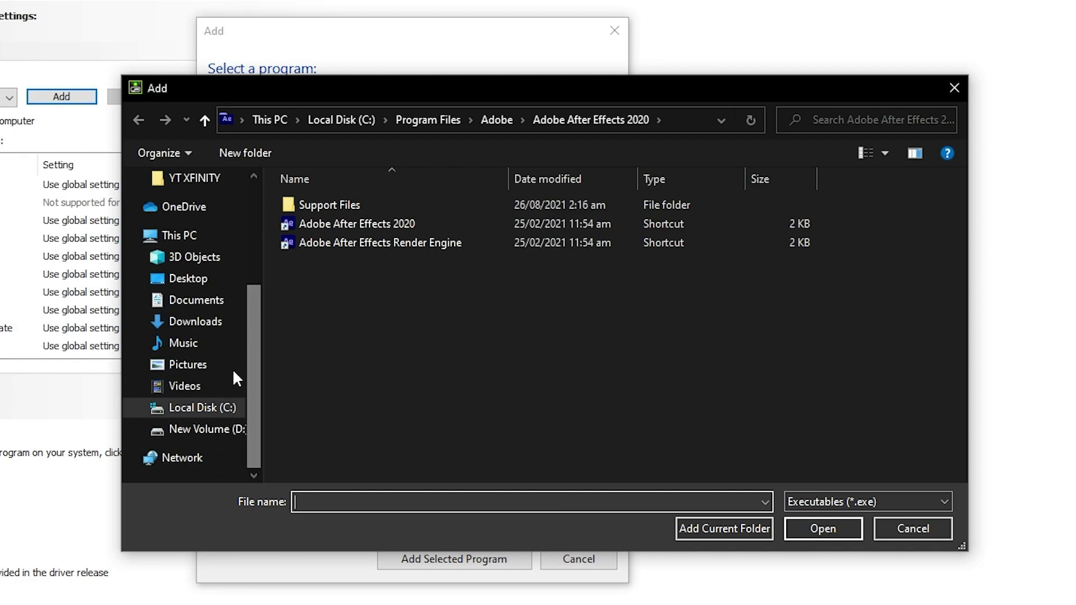
{"action": "left_click", "coordinate": [210, 408]}
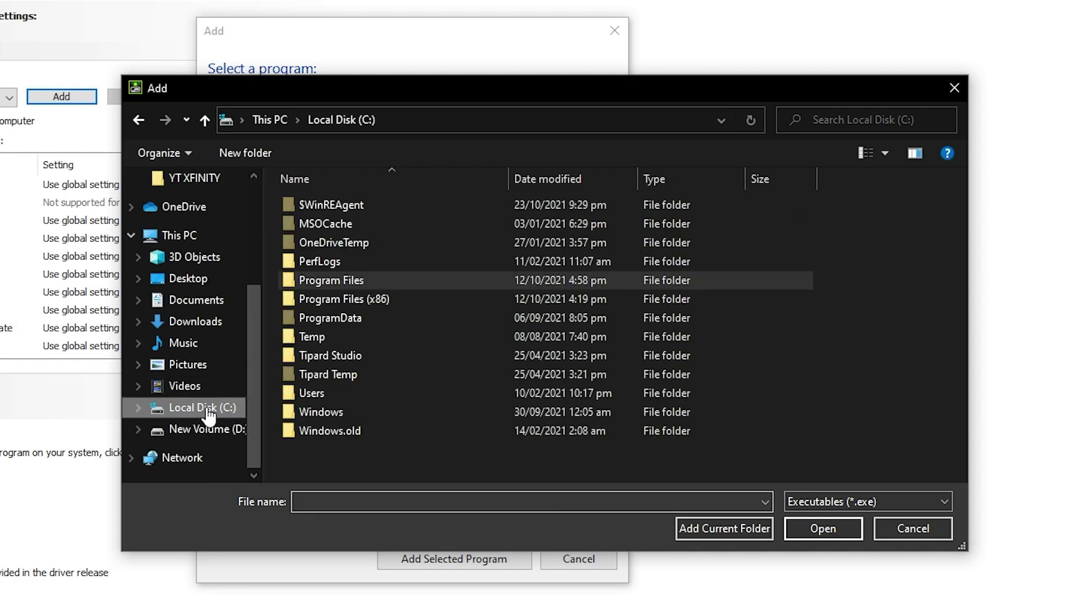
Select the Adobe Media Encoder 2020 application under Program Files\Adobe, then cancel both dialogs
{"action": "double_click", "coordinate": [341, 280]}
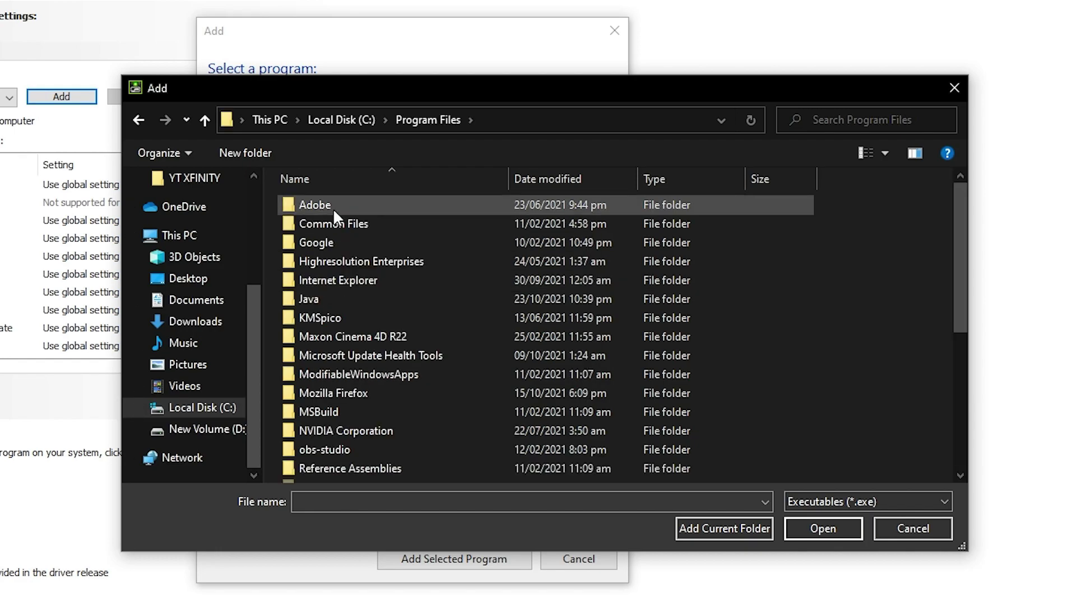
{"action": "double_click", "coordinate": [332, 208]}
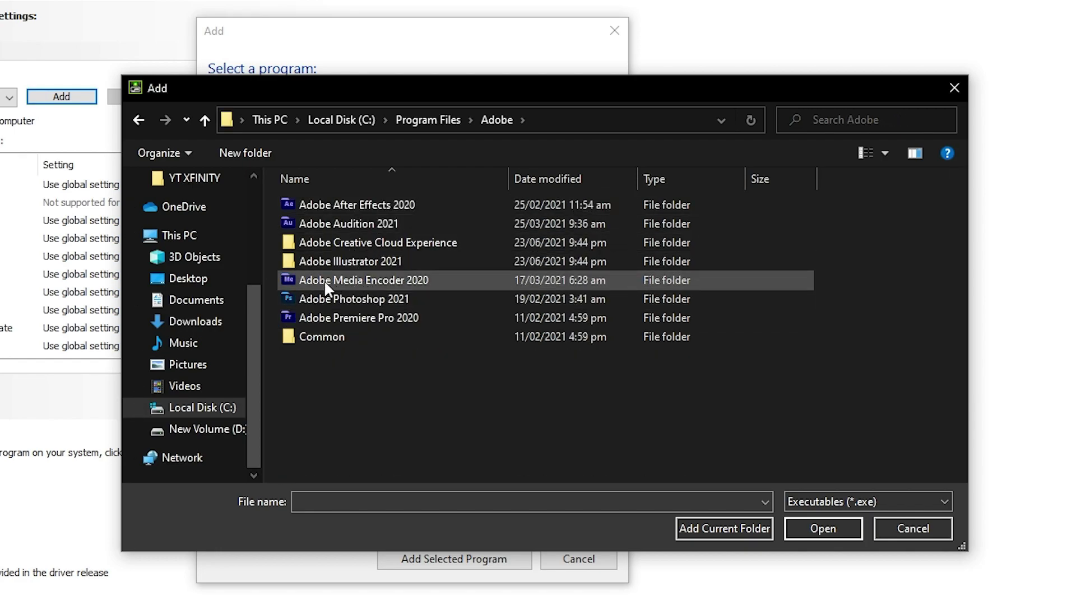
{"action": "double_click", "coordinate": [412, 280]}
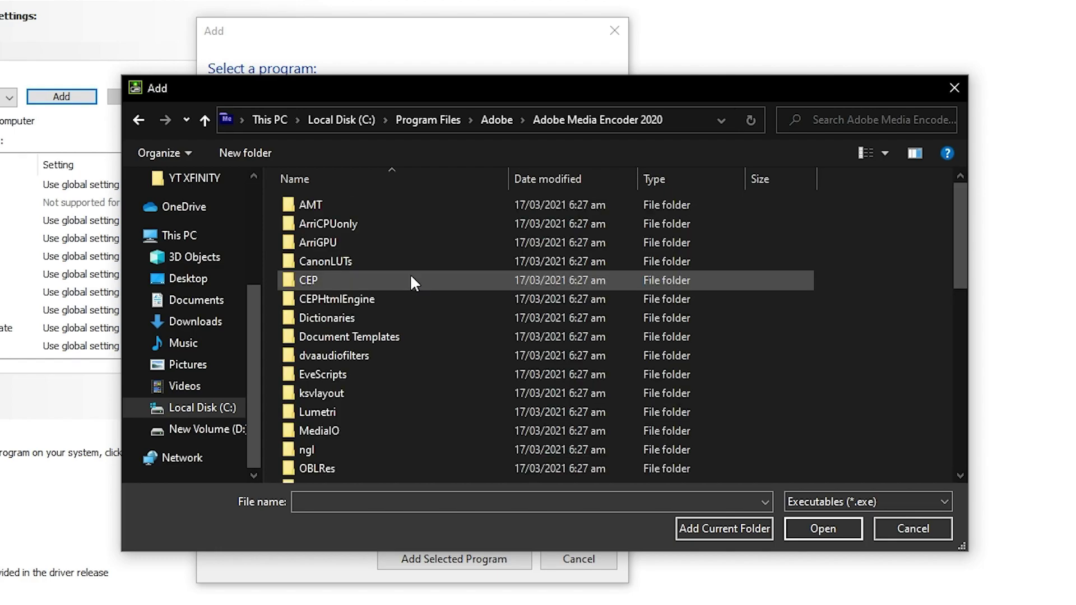
{"action": "scroll", "coordinate": [753, 323], "scroll_direction": "down", "scroll_amount": 8}
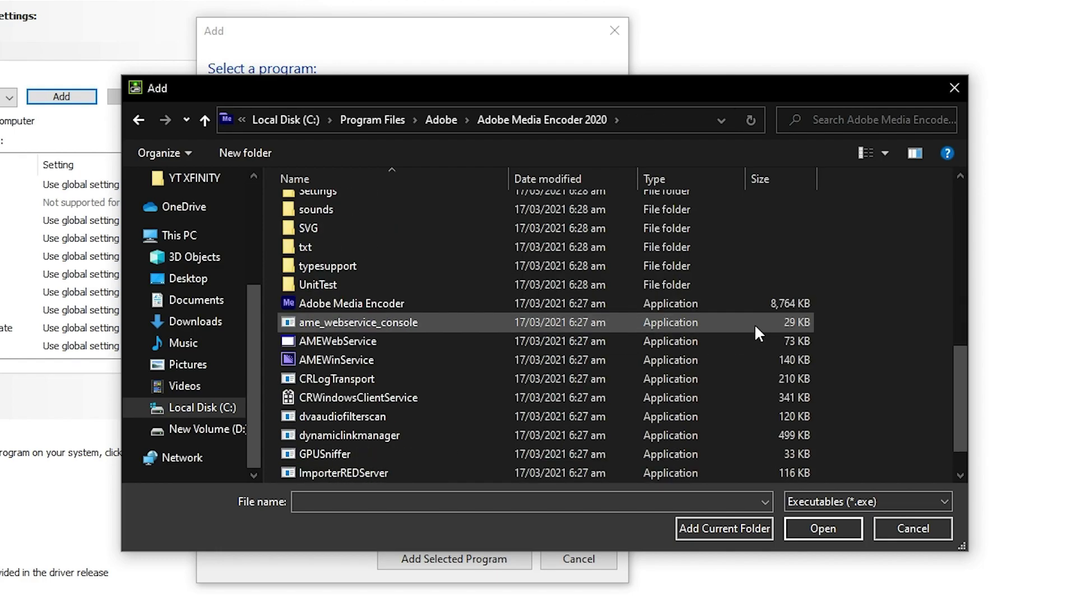
{"action": "left_click", "coordinate": [384, 307]}
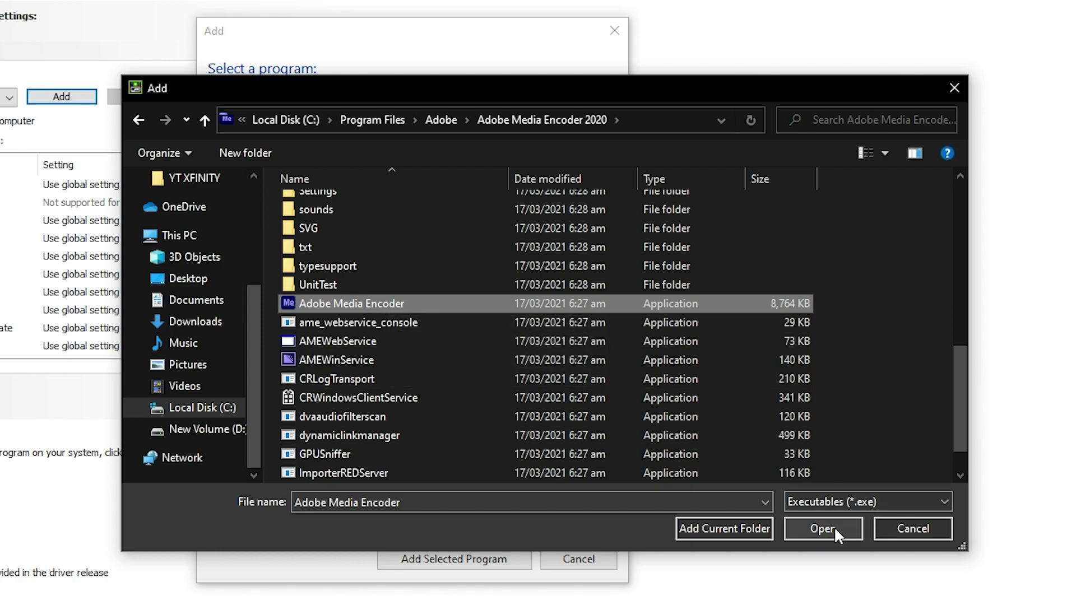
{"action": "left_click", "coordinate": [912, 528]}
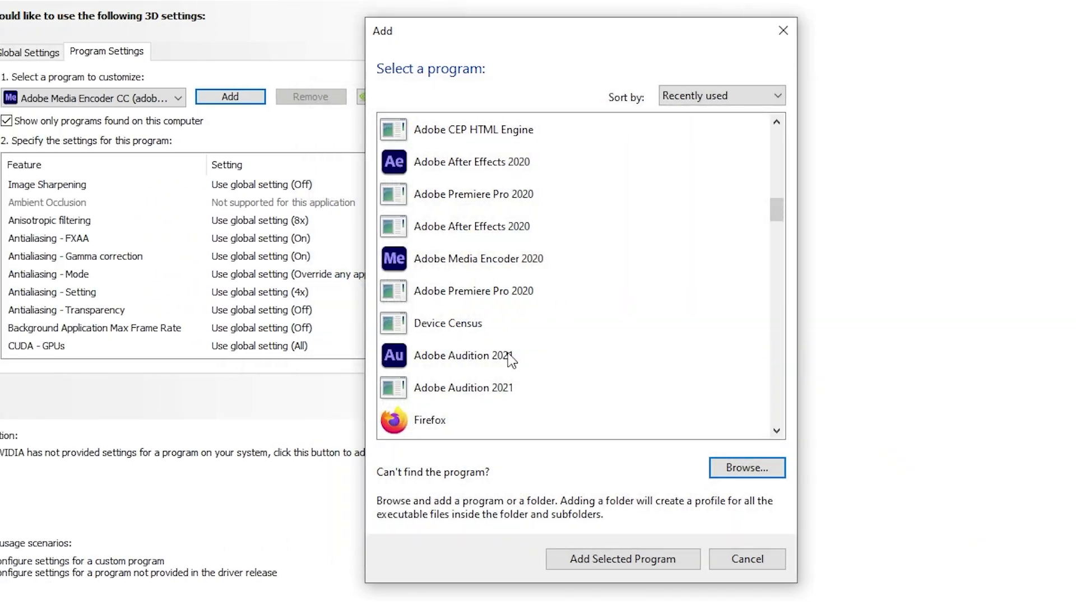
{"action": "left_click", "coordinate": [748, 561]}
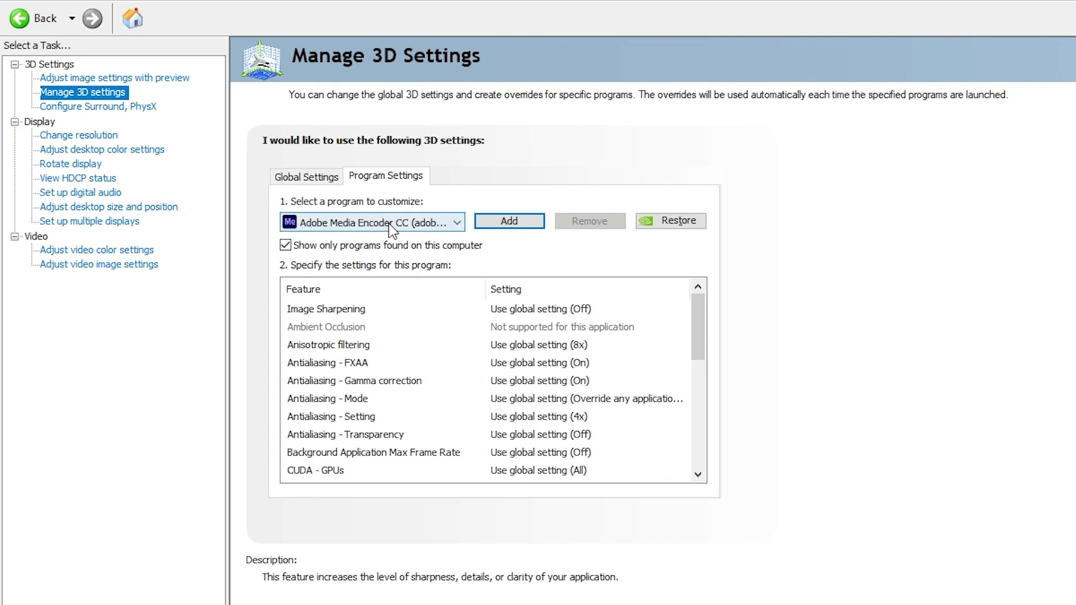
Keep Adobe Media Encoder CC selected and bring up its Image Sharpening choices
{"action": "left_click", "coordinate": [371, 226]}
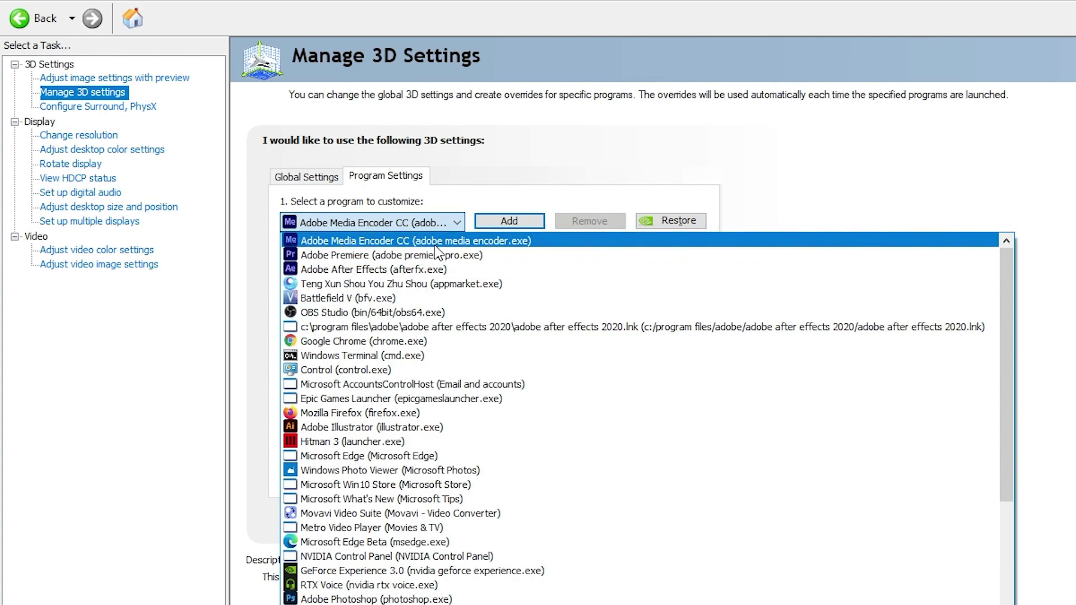
{"action": "left_click", "coordinate": [435, 242]}
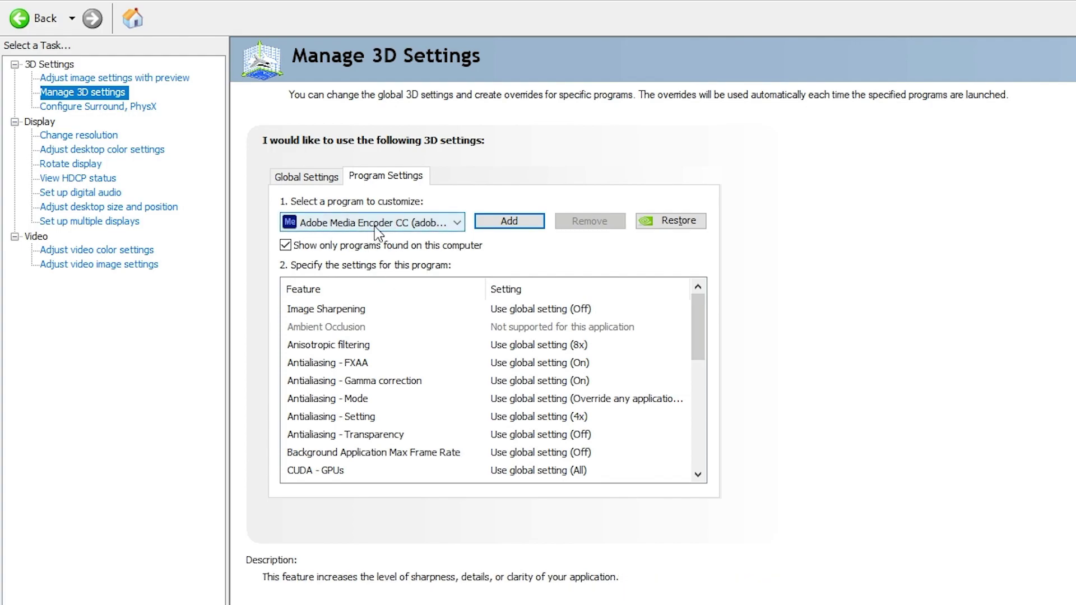
{"action": "left_click", "coordinate": [546, 310]}
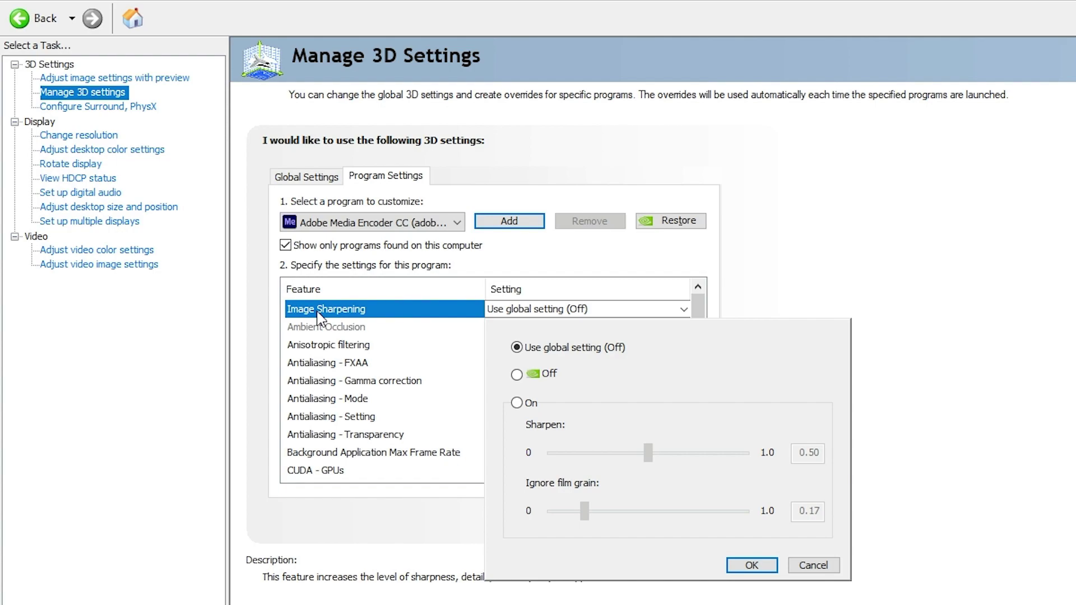
Turn Image Sharpening off, set Anisotropic filtering to 16x and FXAA on
{"action": "left_click", "coordinate": [517, 375]}
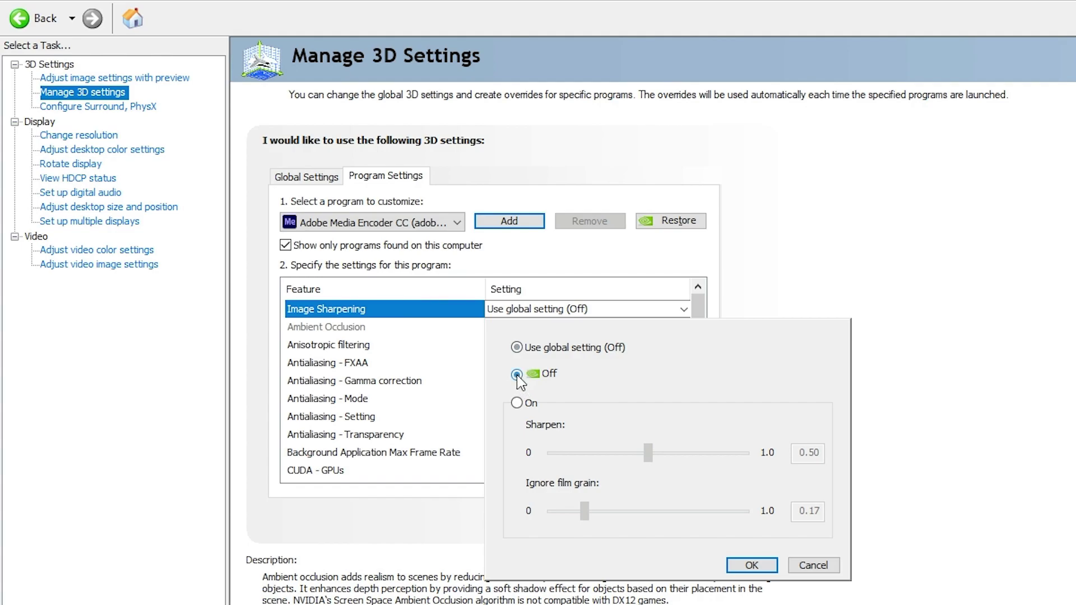
{"action": "left_click", "coordinate": [752, 565]}
{"action": "scroll", "coordinate": [297, 336], "scroll_direction": "down", "scroll_amount": 1}
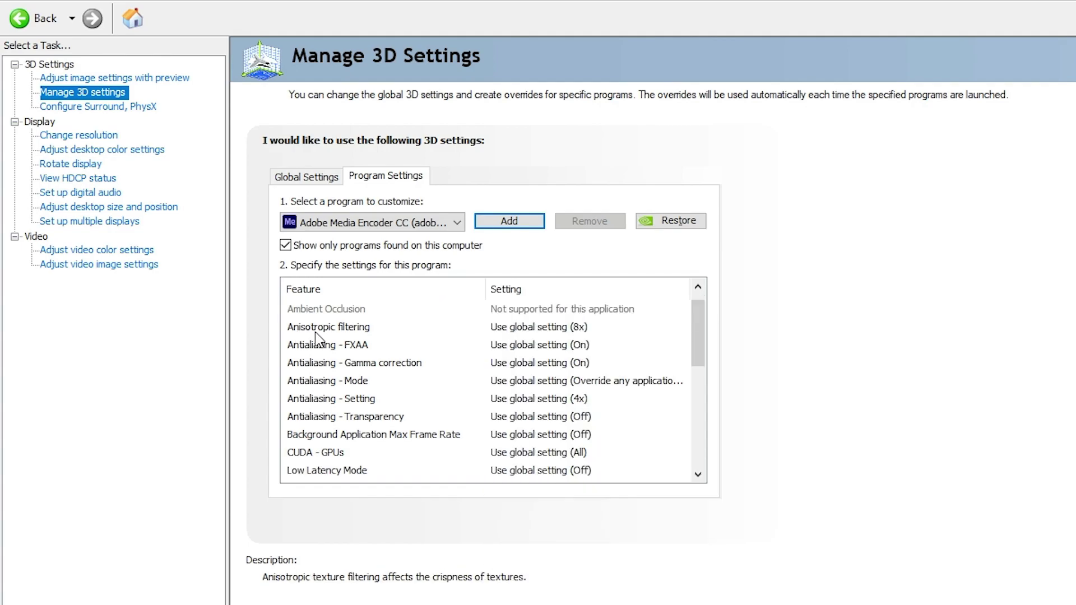
{"action": "left_click", "coordinate": [589, 328]}
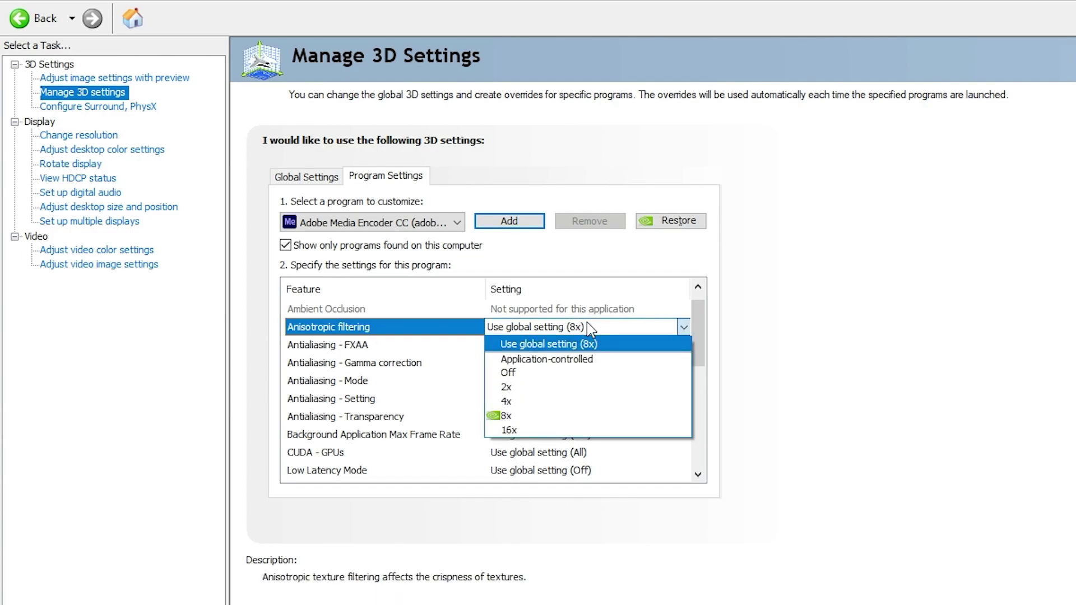
{"action": "left_click", "coordinate": [531, 431]}
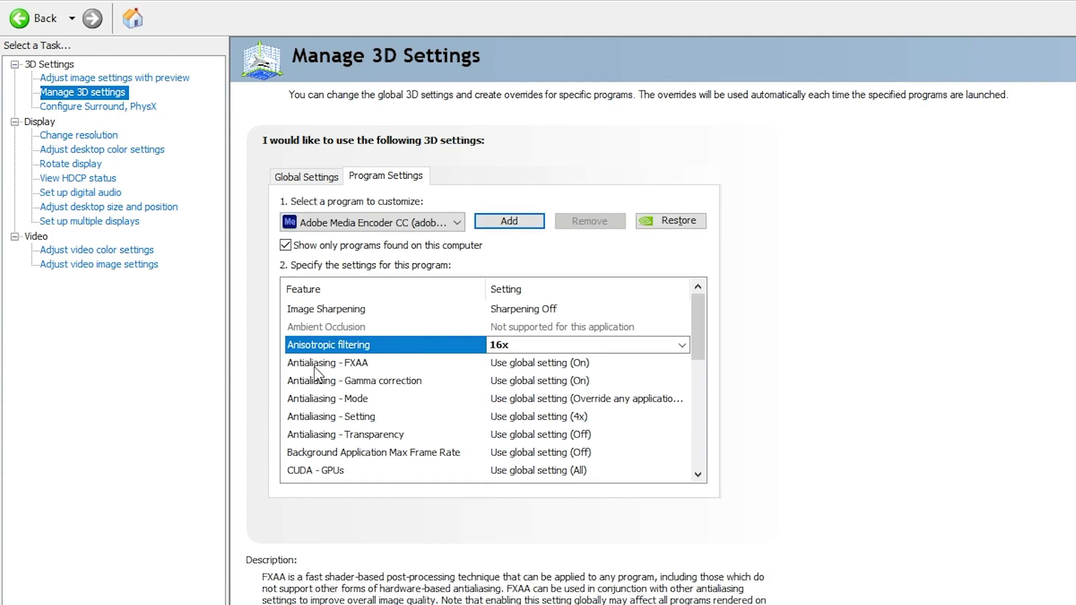
{"action": "left_click", "coordinate": [532, 363]}
{"action": "left_click", "coordinate": [532, 418]}
Set Antialiasing Mode to override the application, with Antialiasing Setting 8x
{"action": "scroll", "coordinate": [531, 418], "scroll_direction": "down", "scroll_amount": 1}
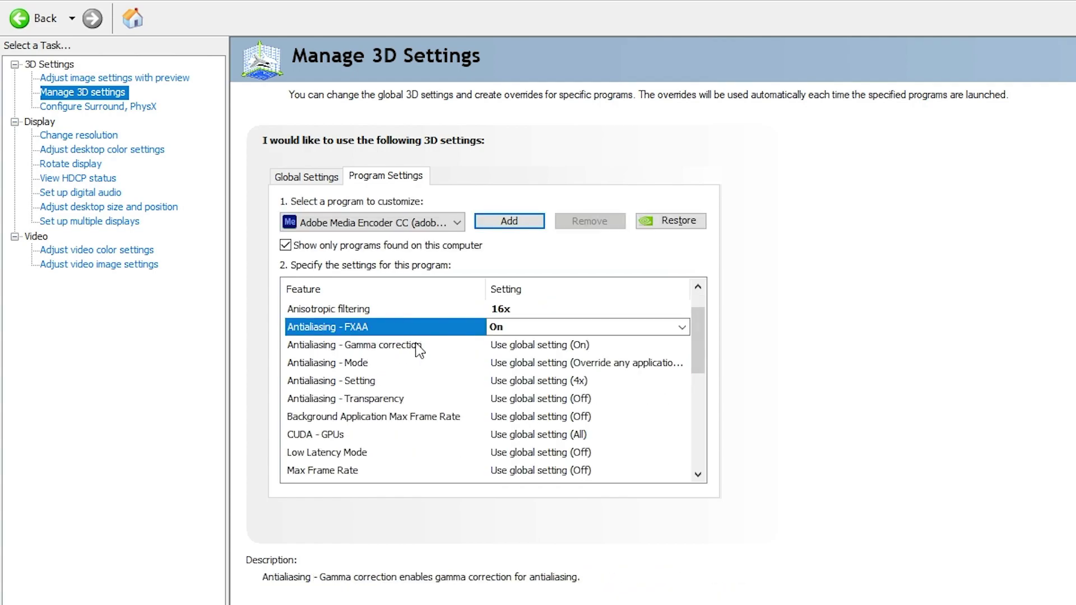
{"action": "left_click", "coordinate": [503, 363]}
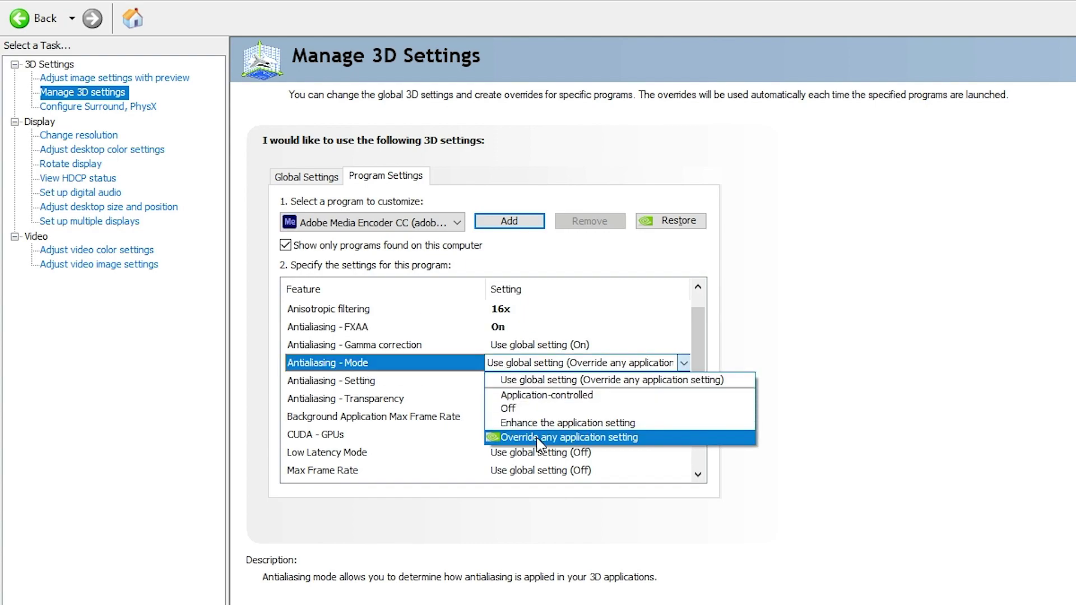
{"action": "left_click", "coordinate": [591, 439]}
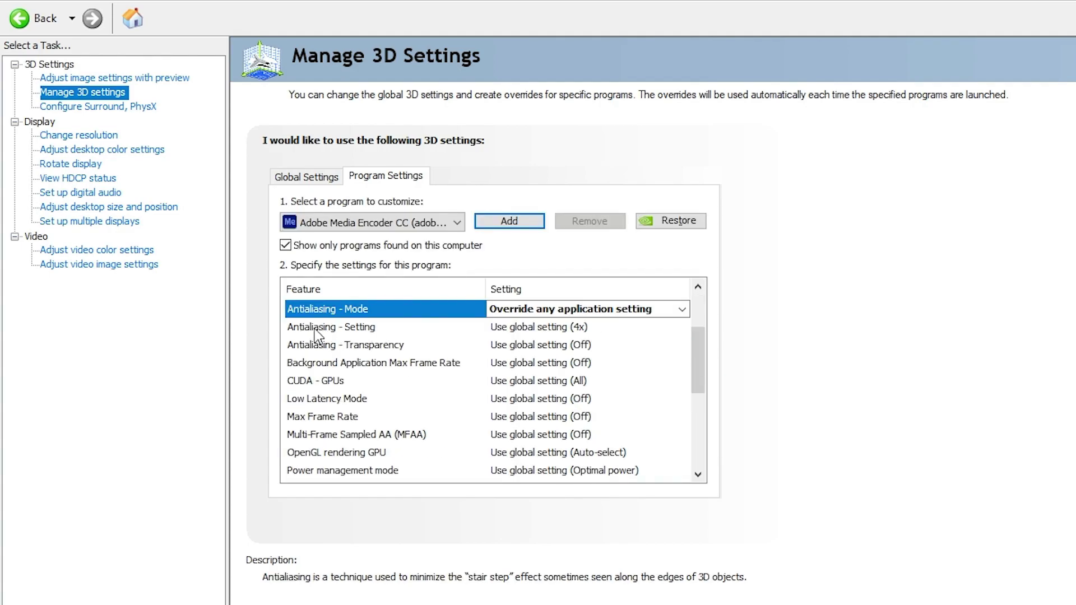
{"action": "left_click", "coordinate": [555, 328]}
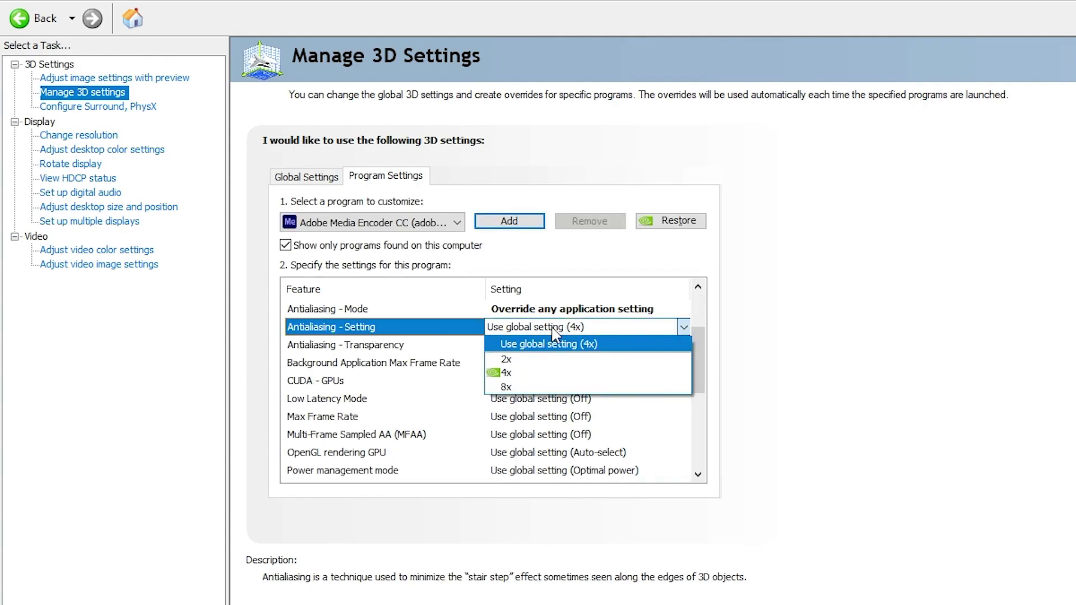
{"action": "left_click", "coordinate": [506, 386]}
{"action": "left_click_drag", "start_coordinate": [699, 307], "coordinate": [703, 344]}
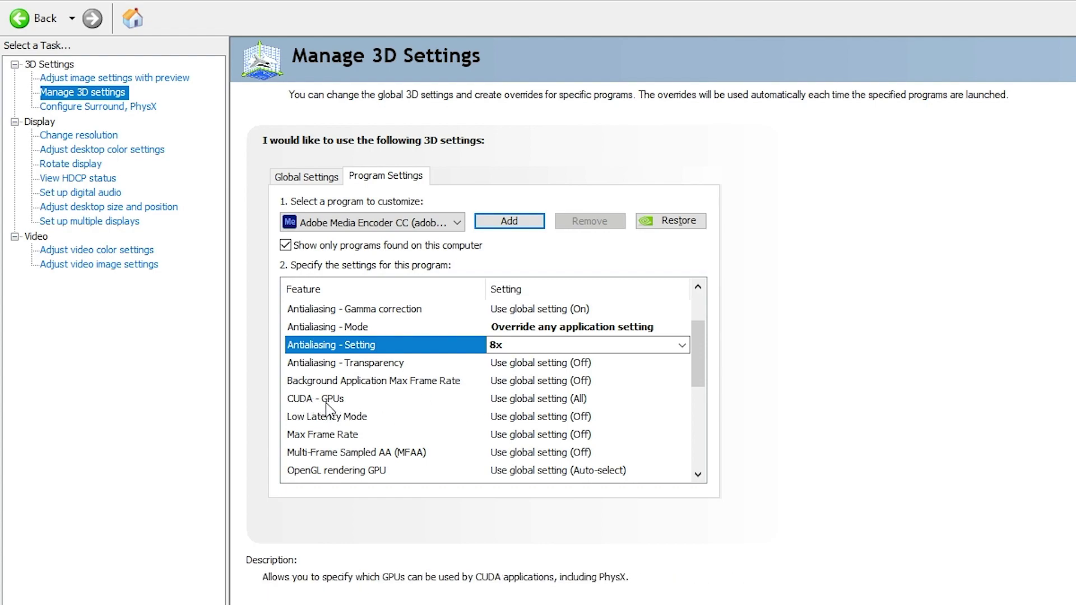
Set CUDA - GPUs to use only the GeForce GTX 1660 Ti
{"action": "left_click", "coordinate": [521, 406]}
{"action": "left_click", "coordinate": [524, 401]}
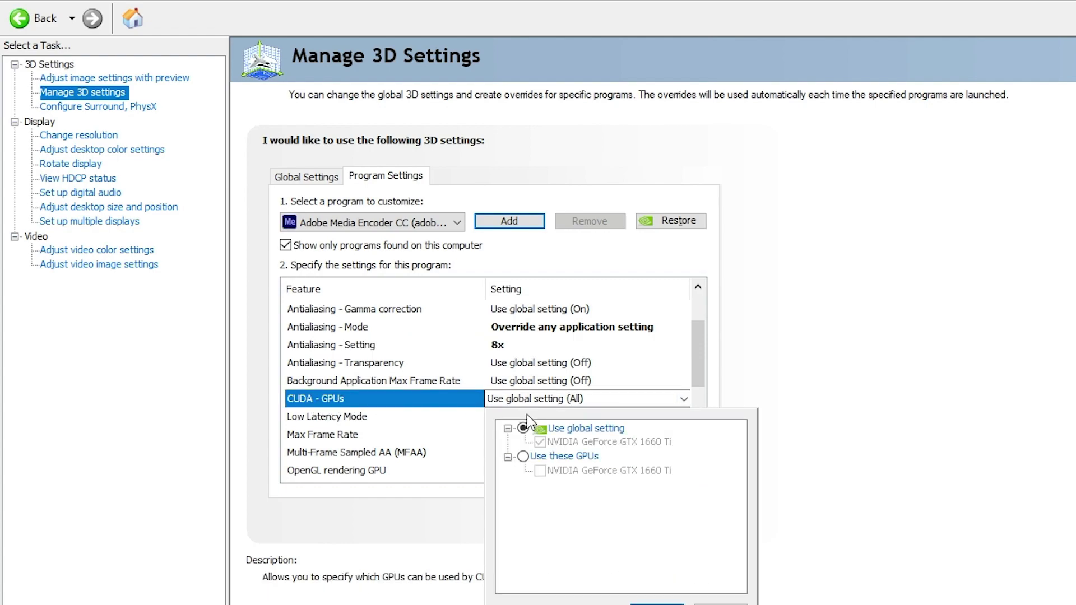
{"action": "left_click", "coordinate": [524, 457]}
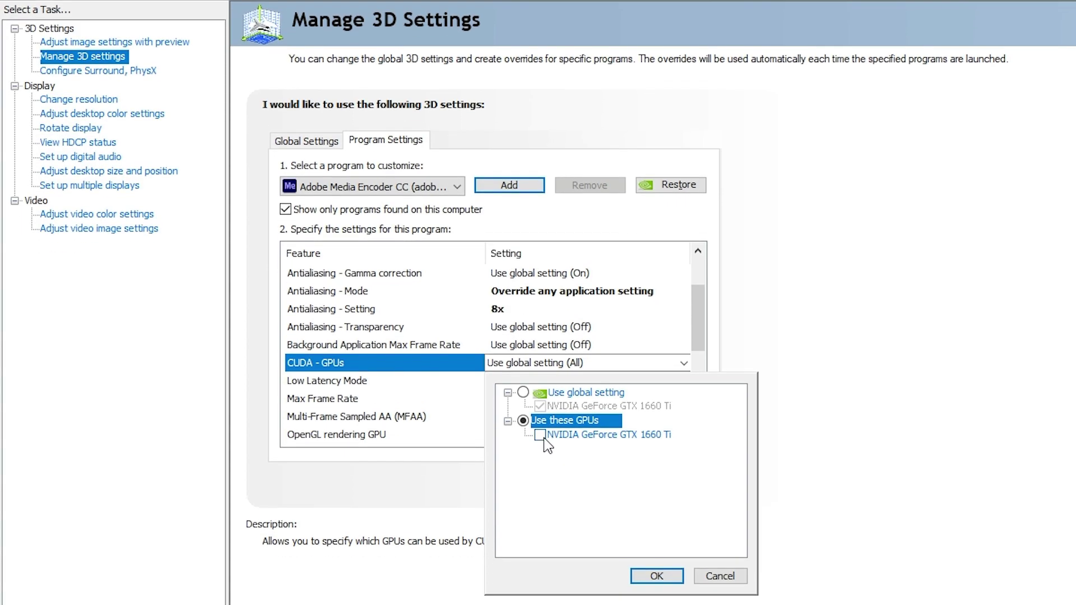
{"action": "left_click", "coordinate": [539, 471]}
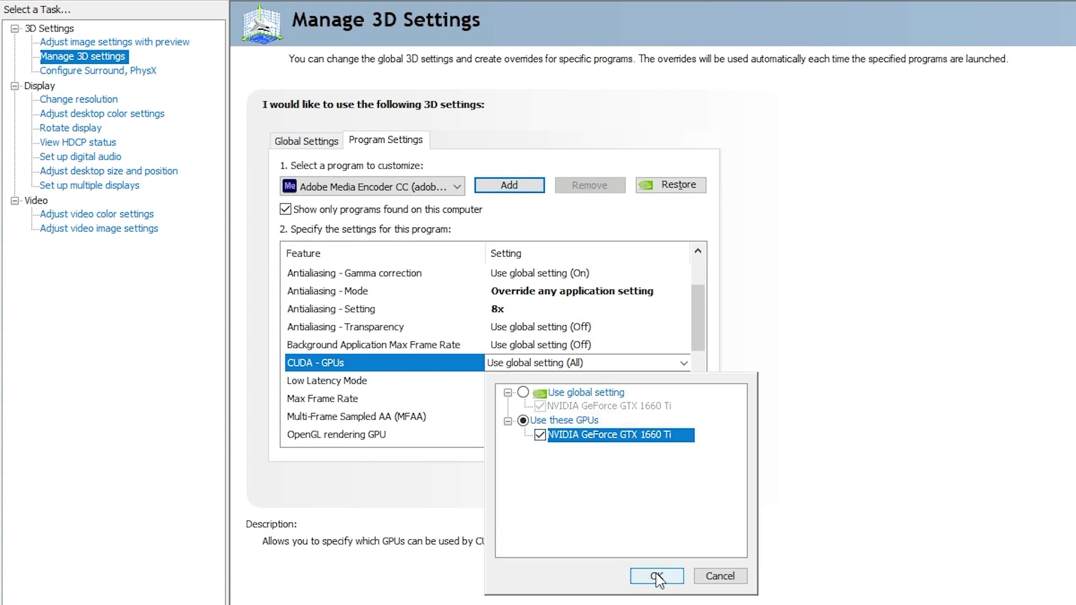
{"action": "left_click", "coordinate": [657, 604]}
{"action": "scroll", "coordinate": [324, 310], "scroll_direction": "down", "scroll_amount": 3}
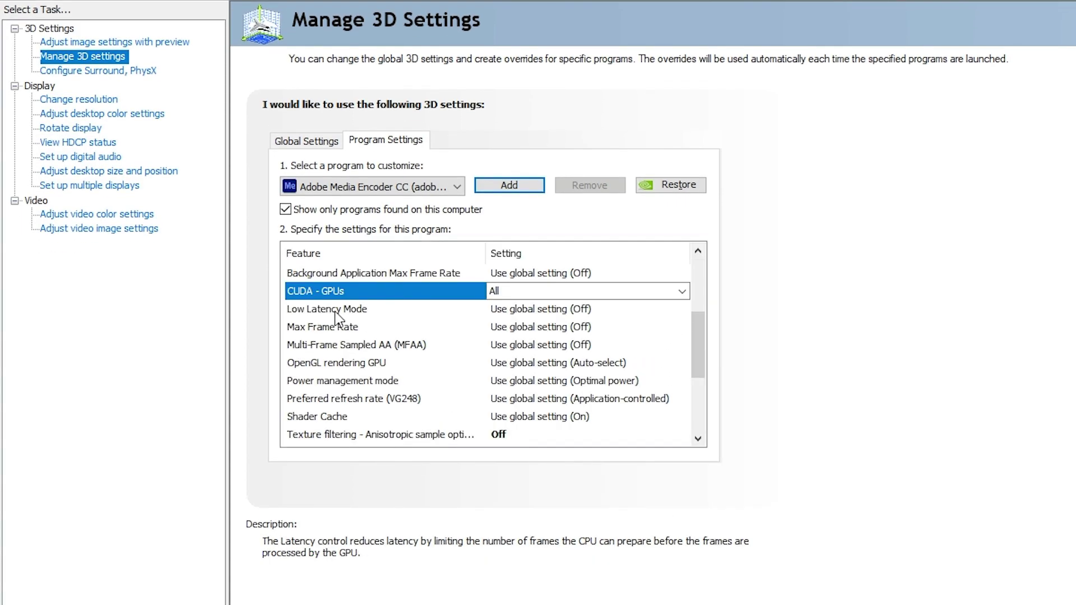
{"action": "mouse_move", "coordinate": [331, 329]}
{"action": "mouse_move", "coordinate": [364, 348]}
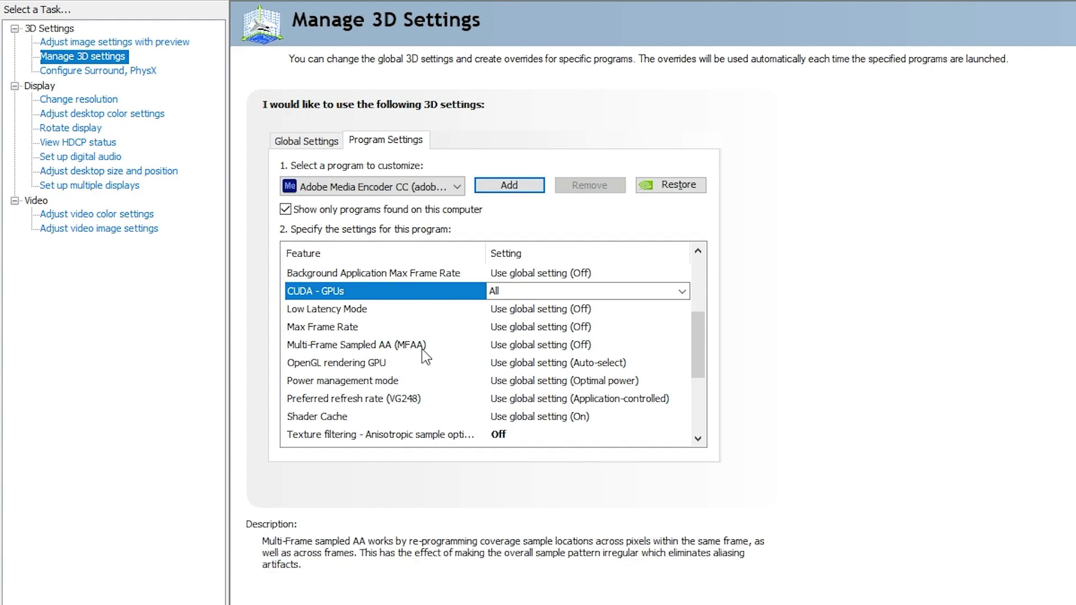
Set the OpenGL rendering GPU to the GeForce GTX 1660 Ti
{"action": "mouse_move", "coordinate": [317, 363]}
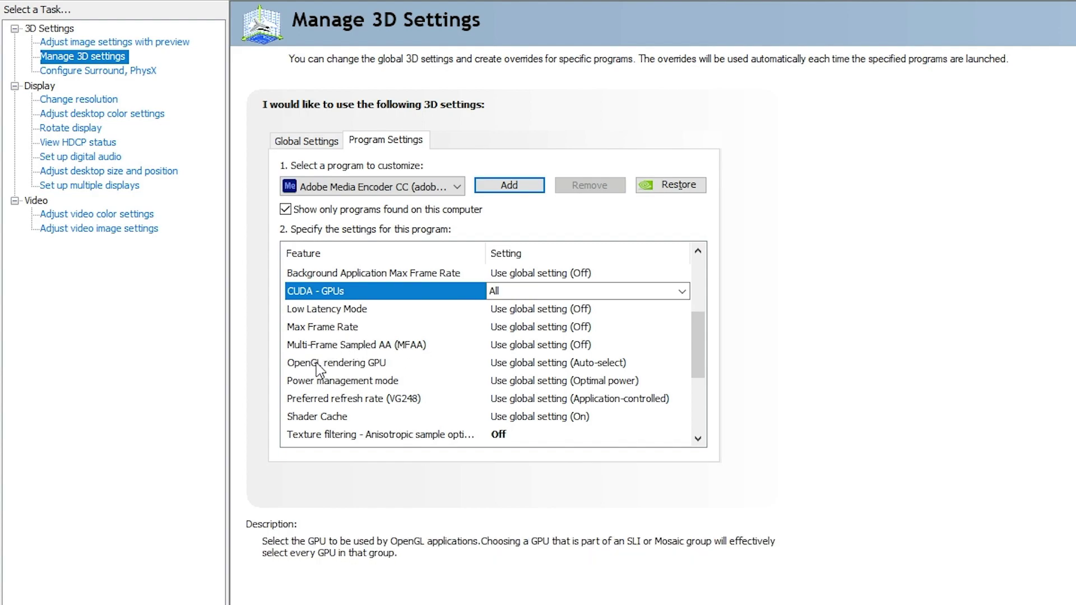
{"action": "left_click", "coordinate": [373, 365]}
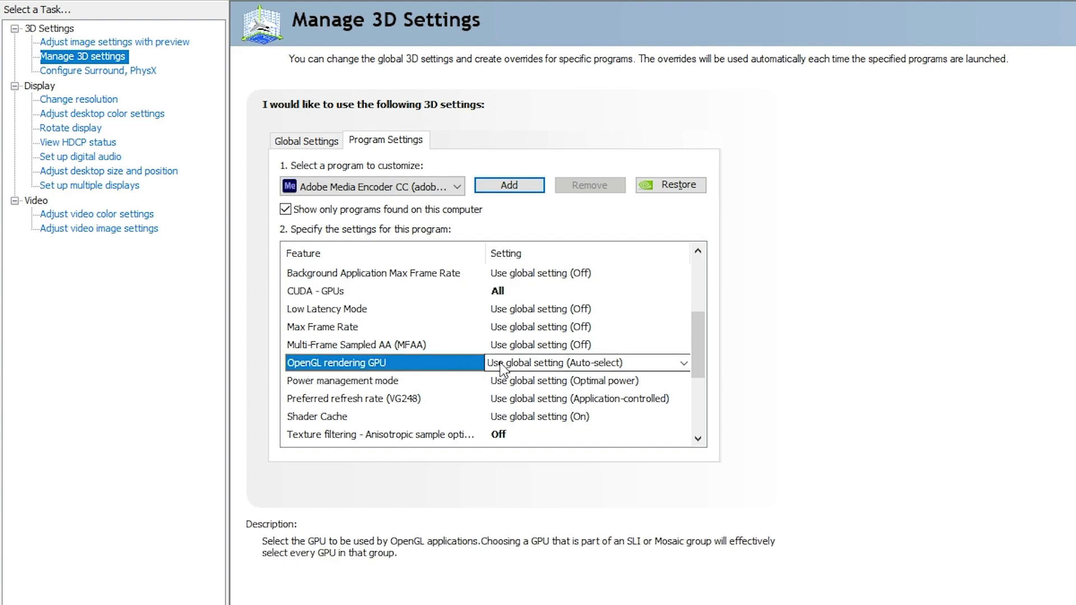
{"action": "left_click", "coordinate": [542, 366]}
{"action": "left_click", "coordinate": [543, 366]}
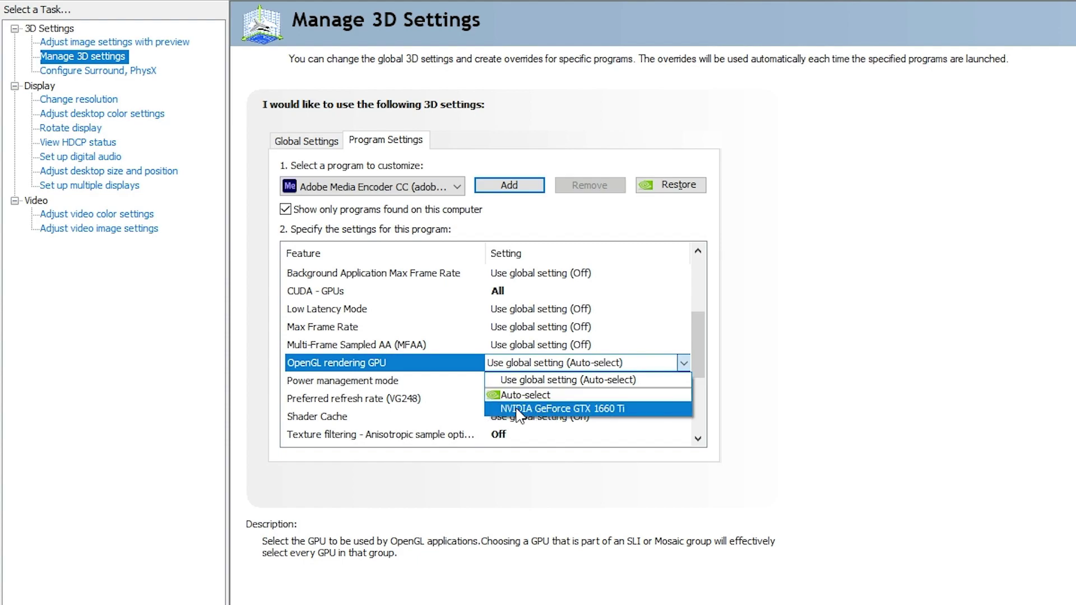
{"action": "left_click", "coordinate": [610, 409]}
Set Power management mode to prefer maximum performance and turn Shader Cache on
{"action": "scroll", "coordinate": [393, 358], "scroll_direction": "down", "scroll_amount": 1}
{"action": "left_click", "coordinate": [364, 330]}
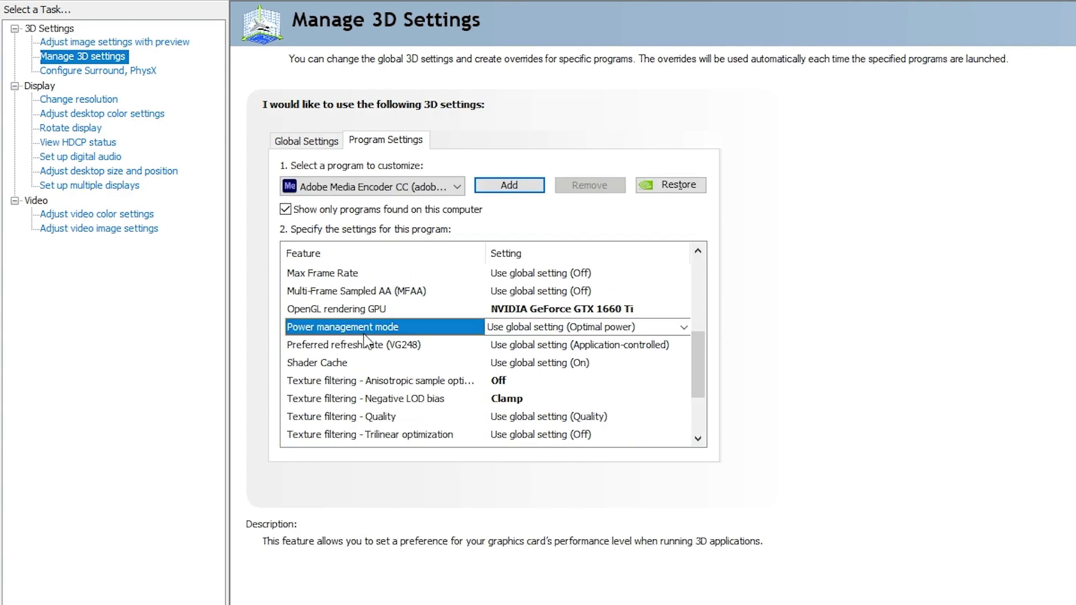
{"action": "left_click", "coordinate": [537, 328]}
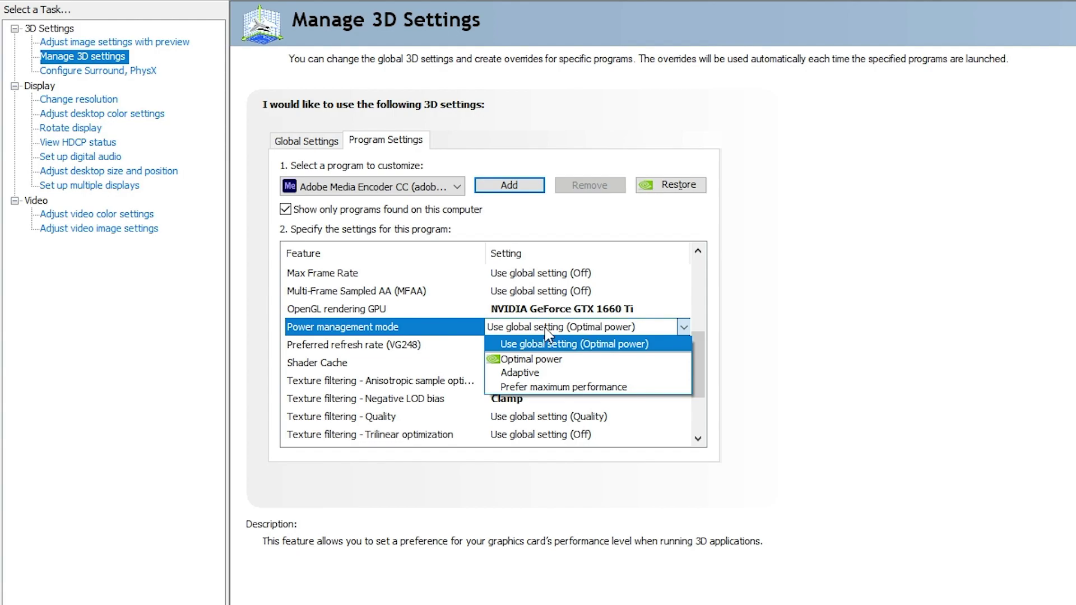
{"action": "left_click", "coordinate": [584, 387]}
{"action": "scroll", "coordinate": [449, 364], "scroll_direction": "down", "scroll_amount": 2}
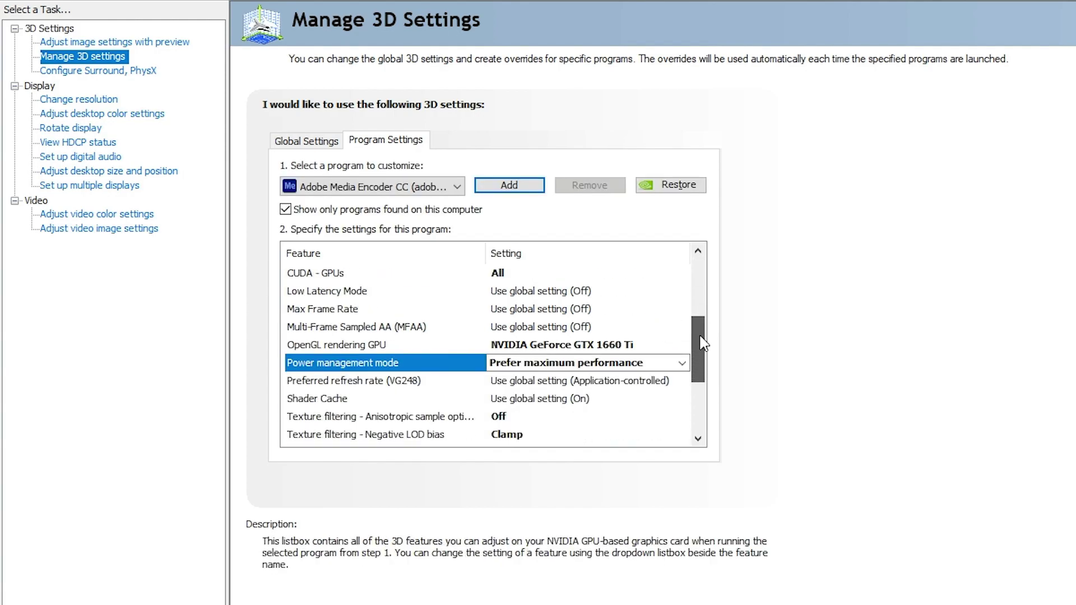
{"action": "left_click", "coordinate": [338, 331]}
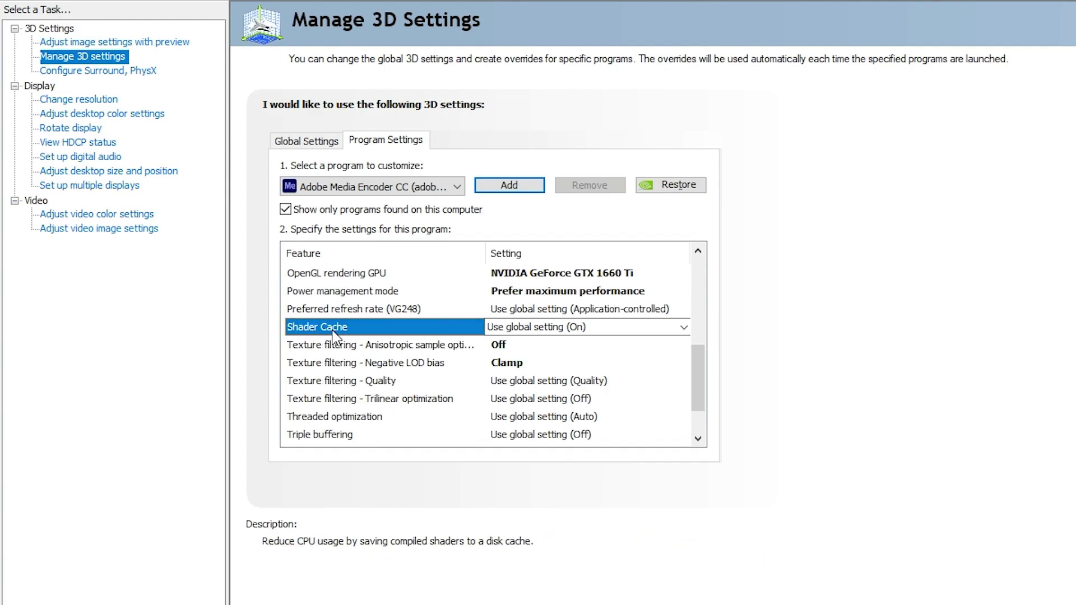
{"action": "left_click", "coordinate": [491, 332]}
{"action": "left_click", "coordinate": [504, 370]}
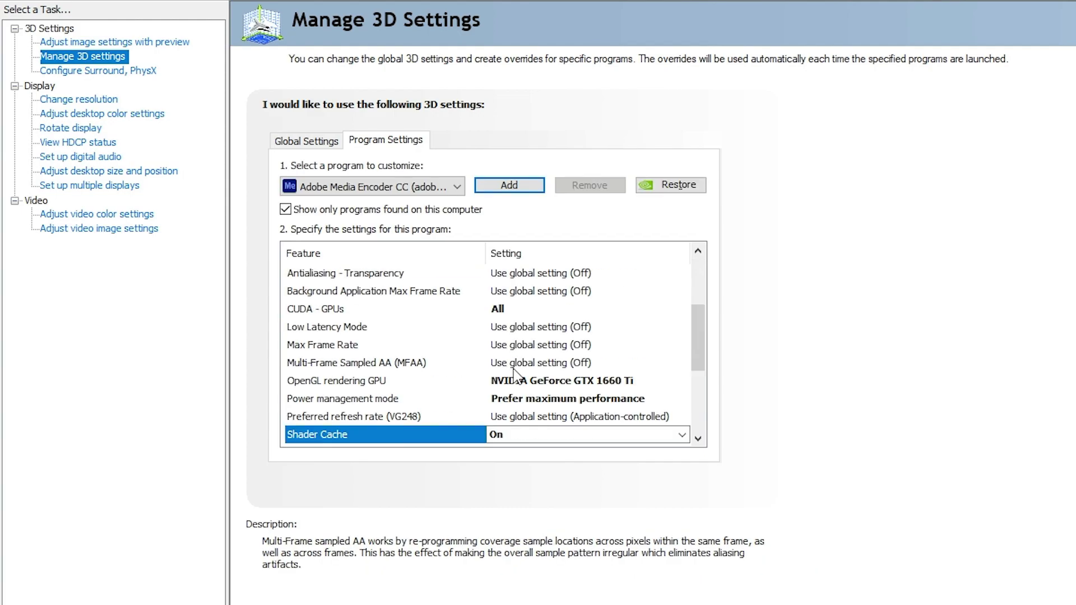
Set Texture filtering - Quality to High performance and Threaded optimization to On
{"action": "scroll", "coordinate": [698, 318], "scroll_direction": "down", "scroll_amount": 3}
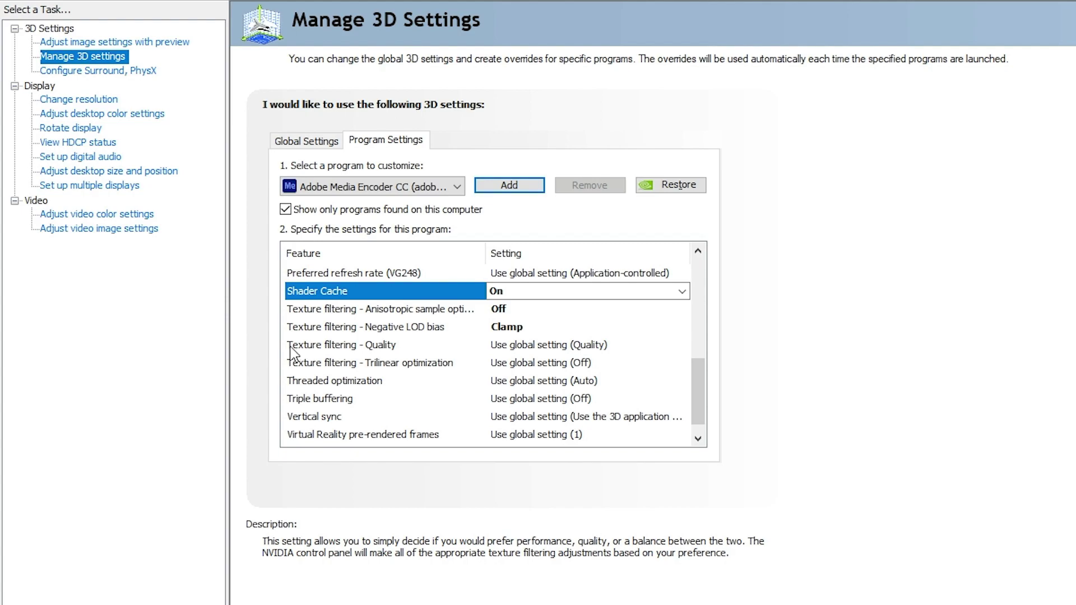
{"action": "left_click", "coordinate": [522, 347]}
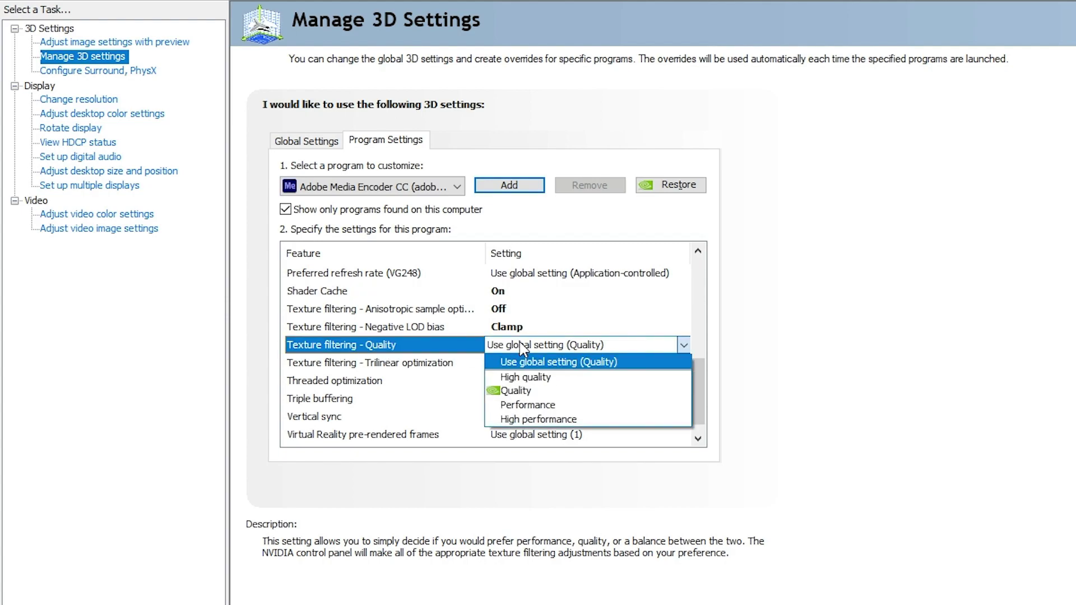
{"action": "left_click", "coordinate": [530, 420]}
{"action": "scroll", "coordinate": [319, 345], "scroll_direction": "down", "scroll_amount": 2}
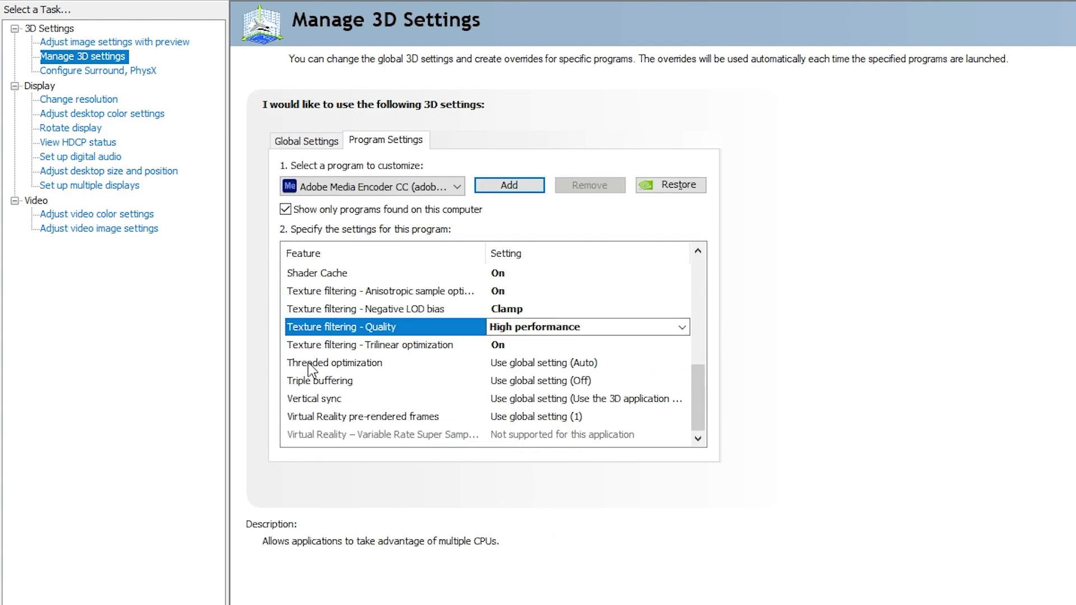
{"action": "left_click", "coordinate": [493, 363]}
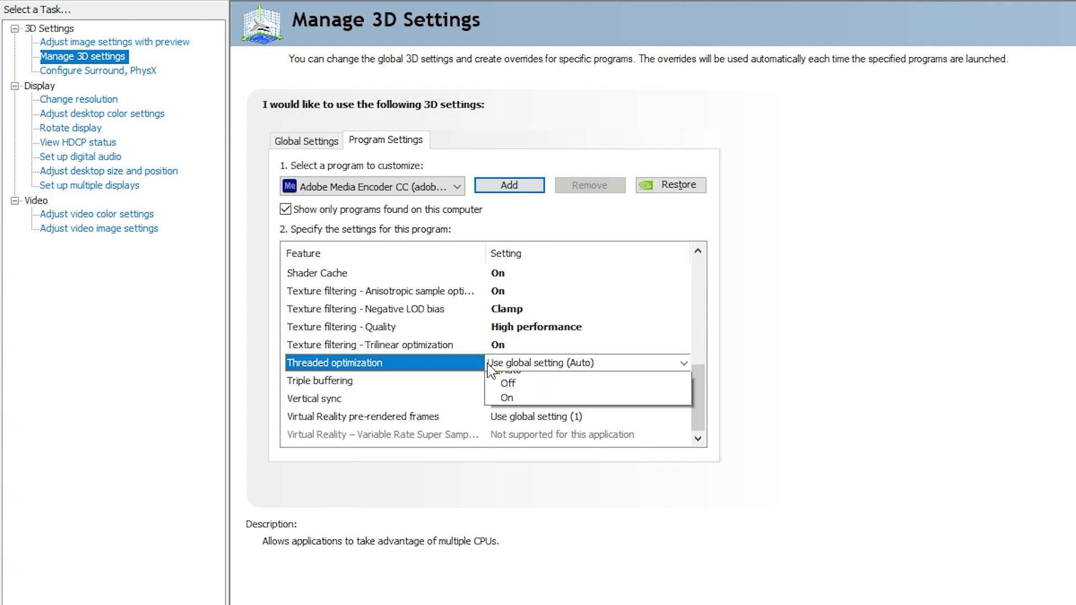
{"action": "left_click", "coordinate": [516, 424]}
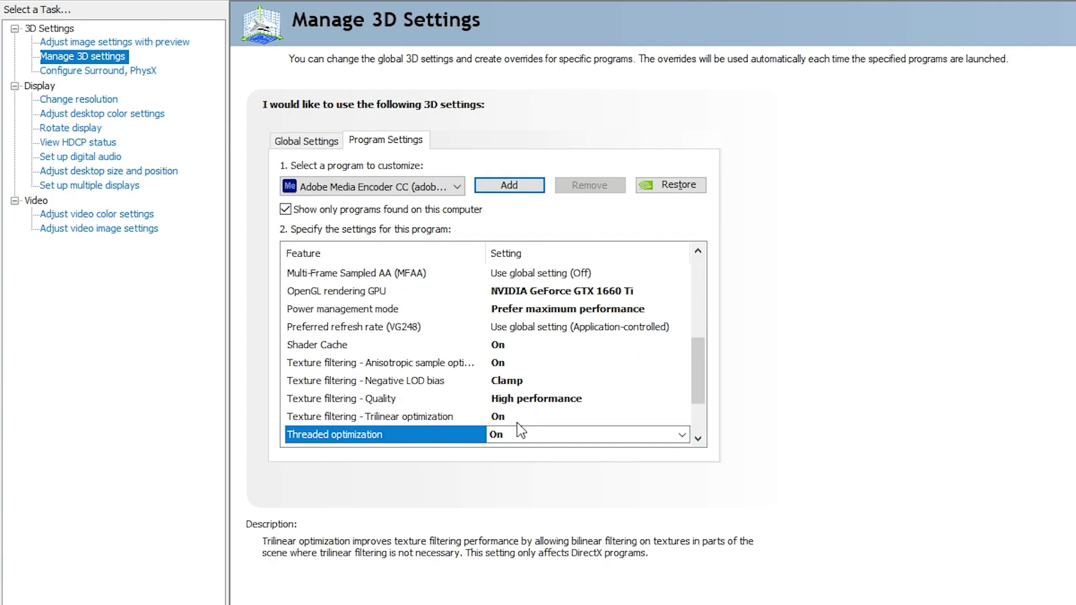
{"action": "left_click_drag", "start_coordinate": [699, 353], "coordinate": [704, 394]}
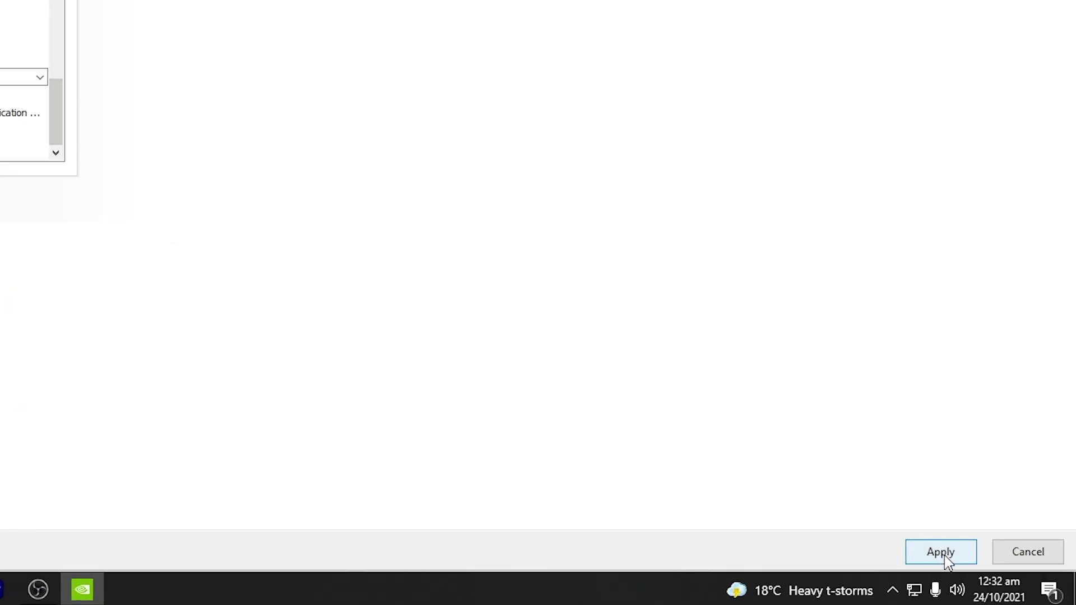
Apply the Adobe Media Encoder CC program profile changes in NVIDIA Control Panel
{"action": "left_click", "coordinate": [945, 555]}
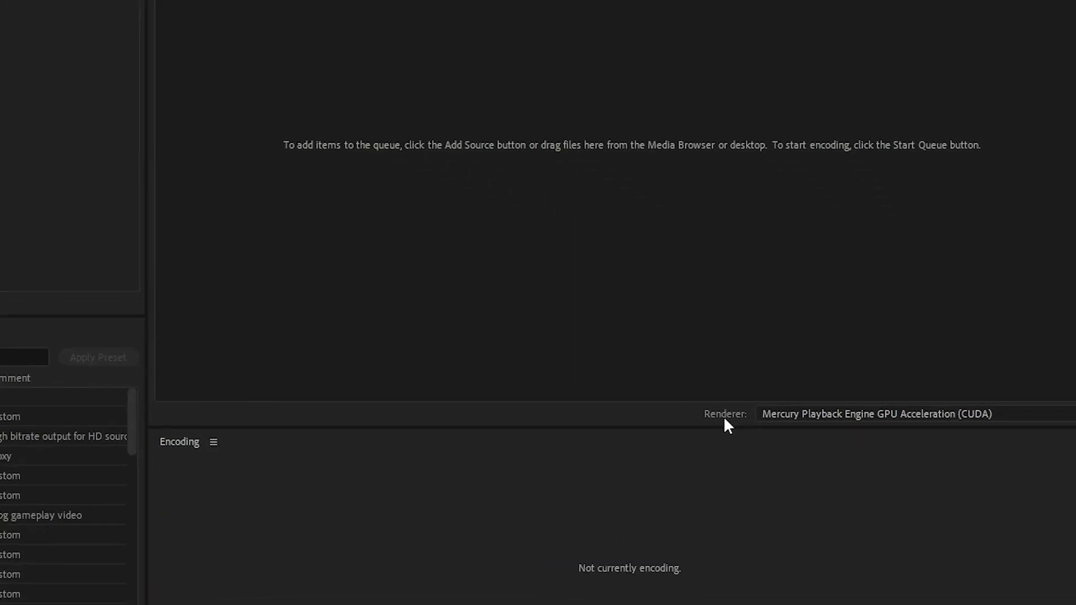
{"action": "mouse_move", "coordinate": [721, 421]}
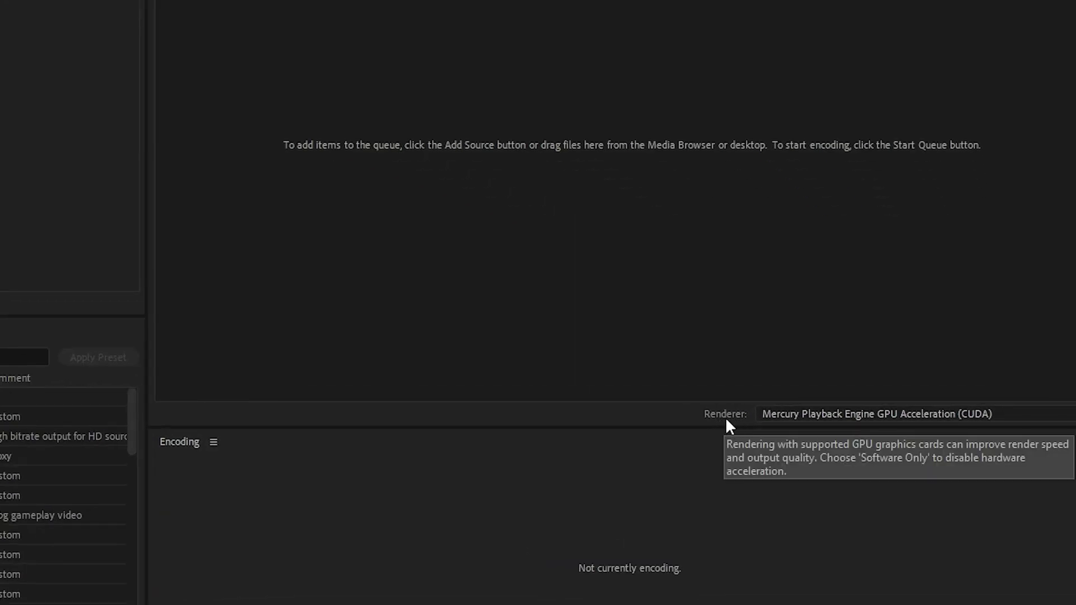
{"action": "left_click", "coordinate": [807, 415]}
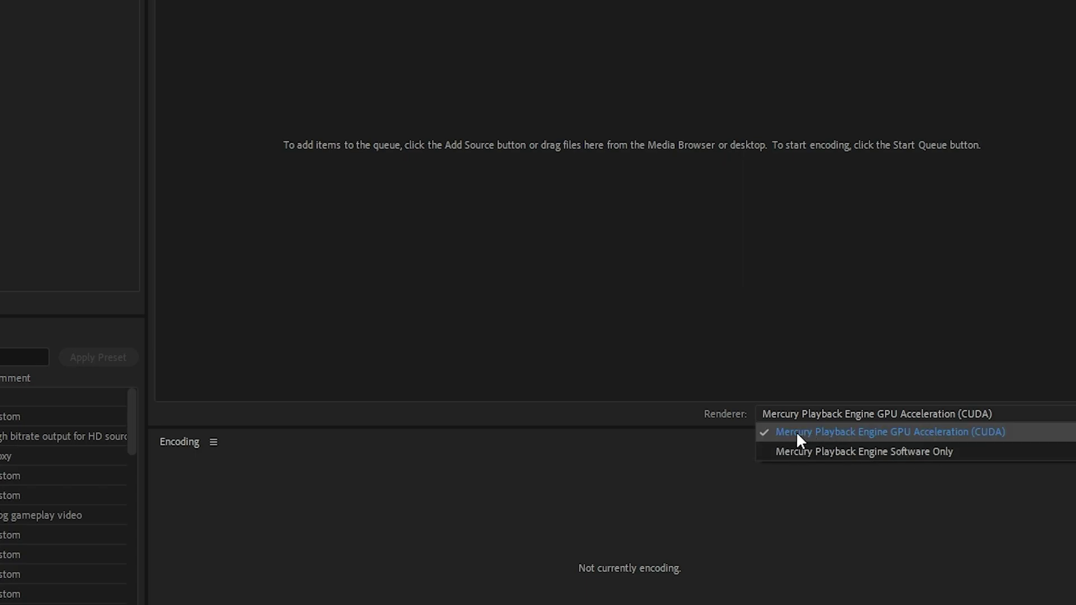
{"action": "left_click", "coordinate": [933, 432]}
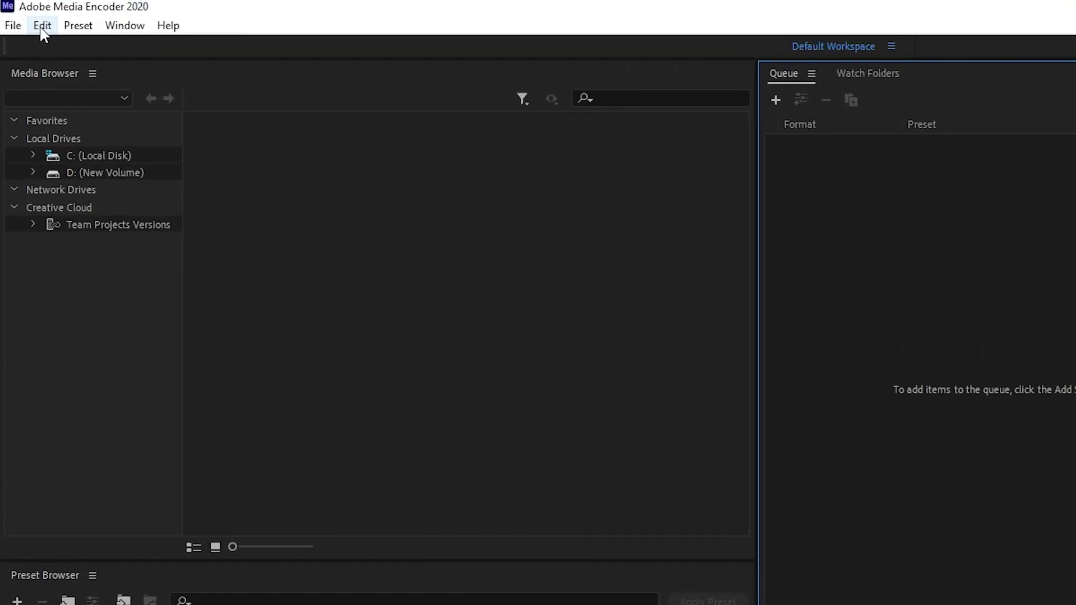
Open Edit > Preferences and keep the renderer on Mercury Playback Engine GPU Acceleration (CUDA)
{"action": "left_click", "coordinate": [43, 26]}
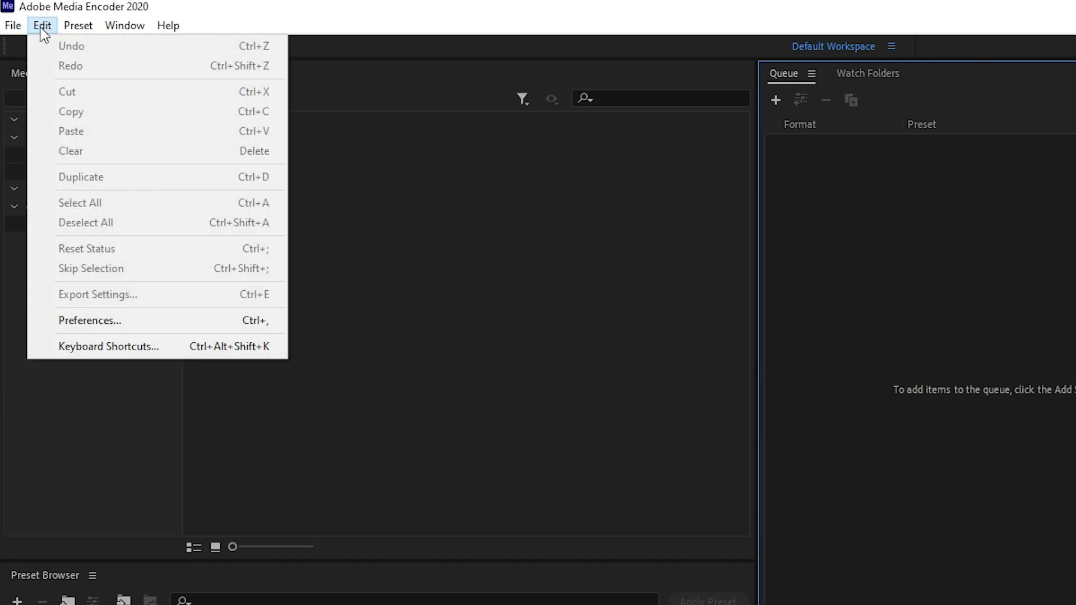
{"action": "left_click", "coordinate": [107, 325]}
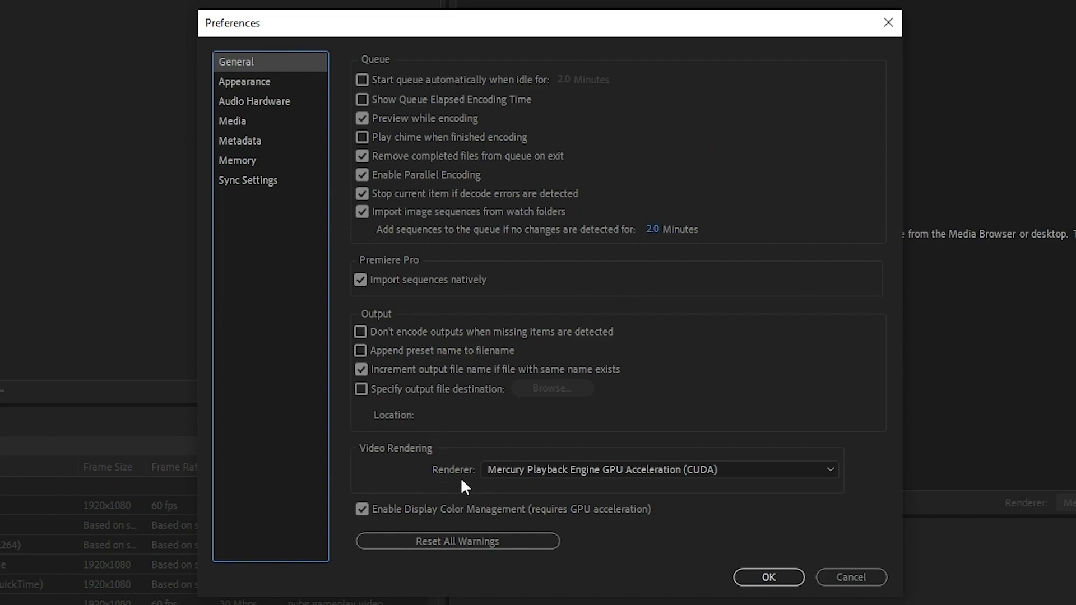
{"action": "left_click", "coordinate": [573, 470]}
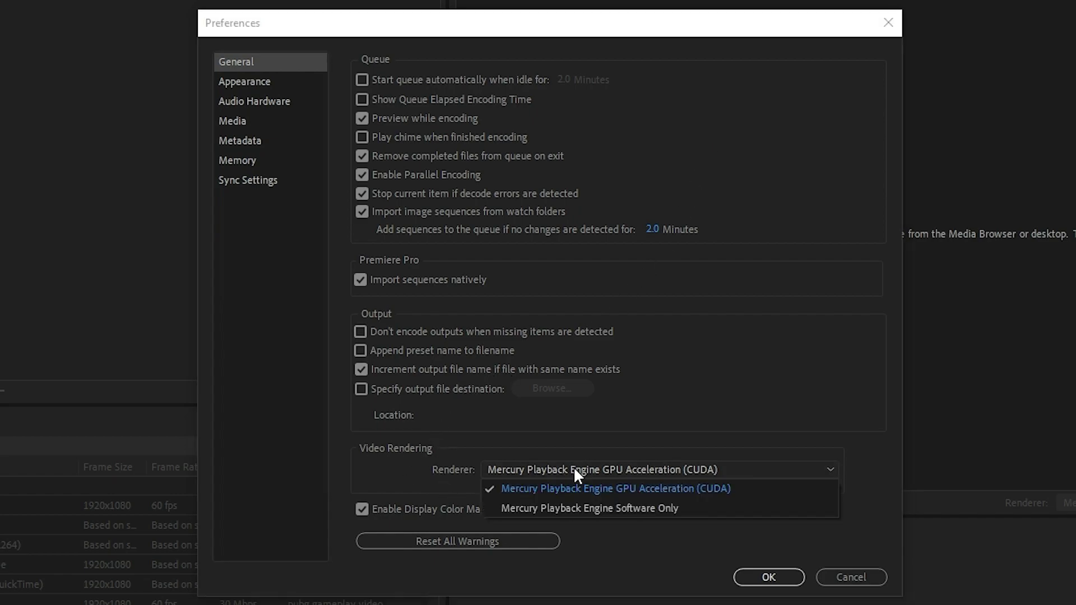
{"action": "left_click", "coordinate": [579, 488]}
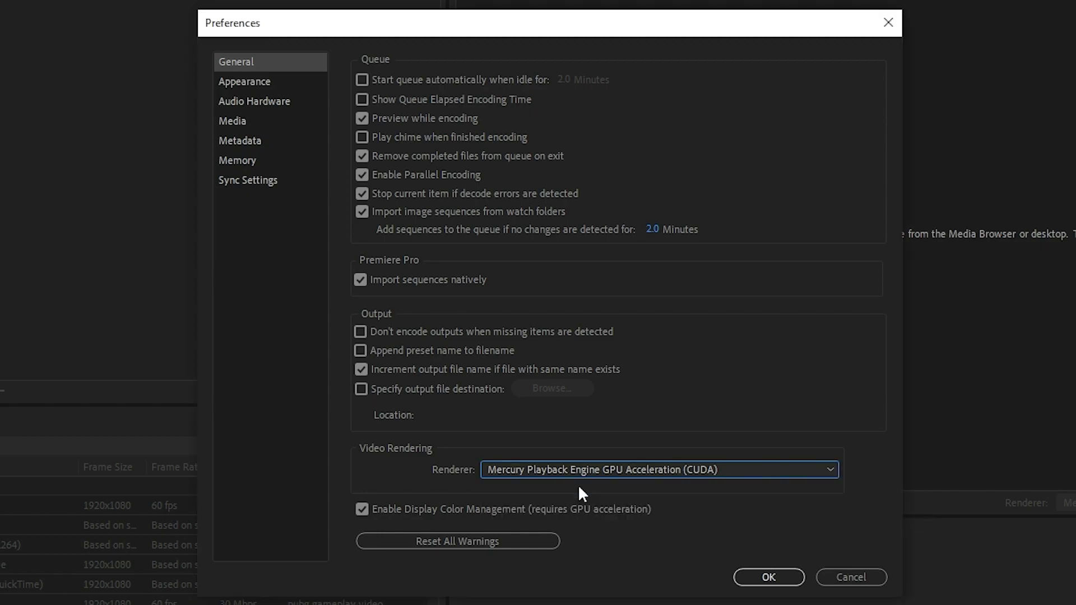
Set the Indeterminate Media Timebase to 60 fps in the Media preferences
{"action": "left_click", "coordinate": [233, 121]}
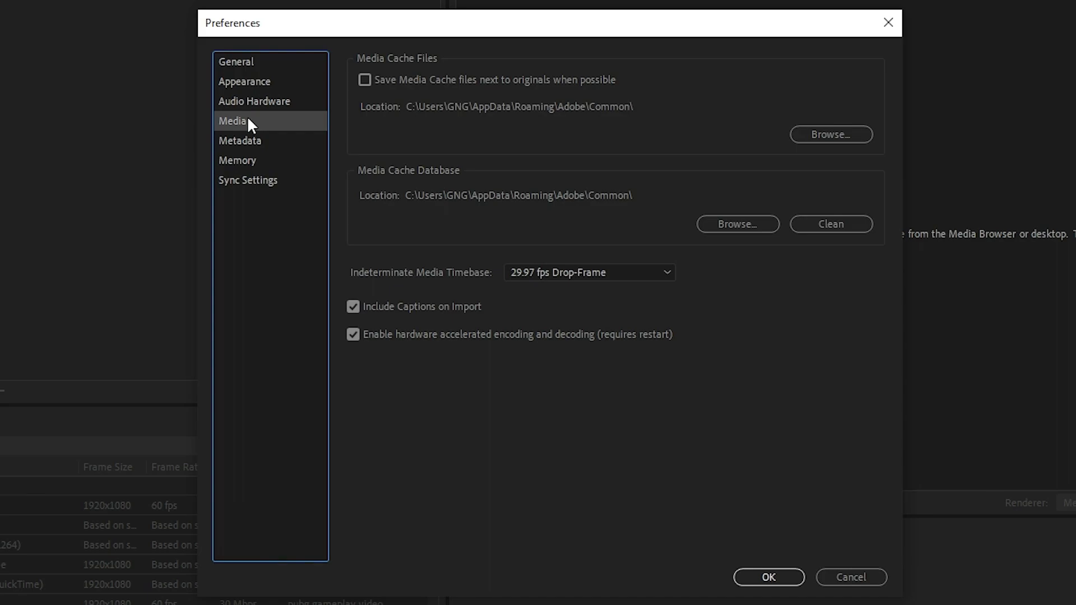
{"action": "mouse_move", "coordinate": [407, 280]}
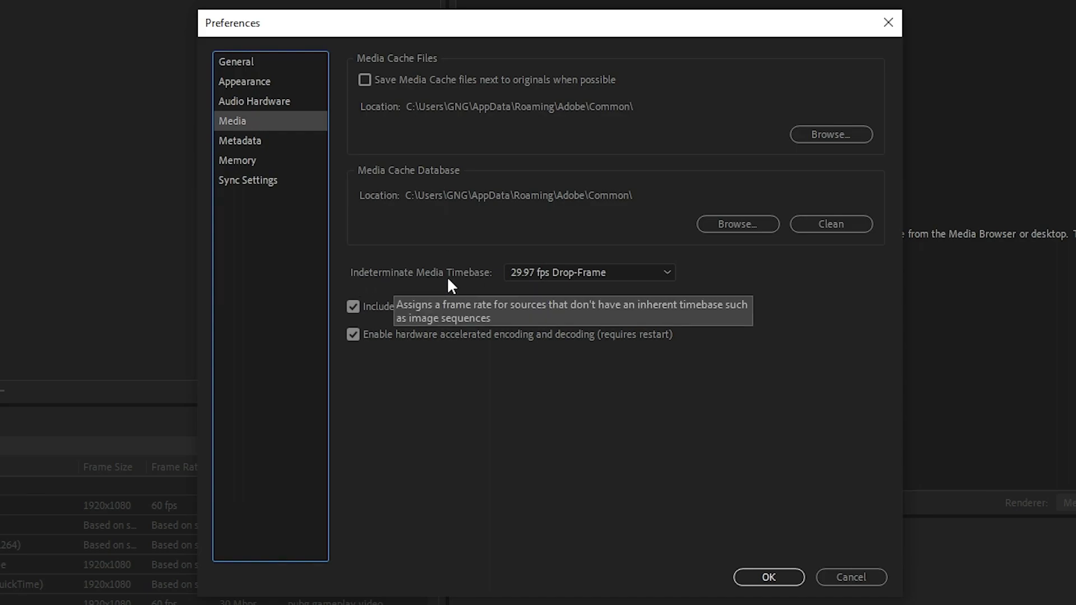
{"action": "left_click", "coordinate": [540, 271]}
{"action": "left_click", "coordinate": [568, 465]}
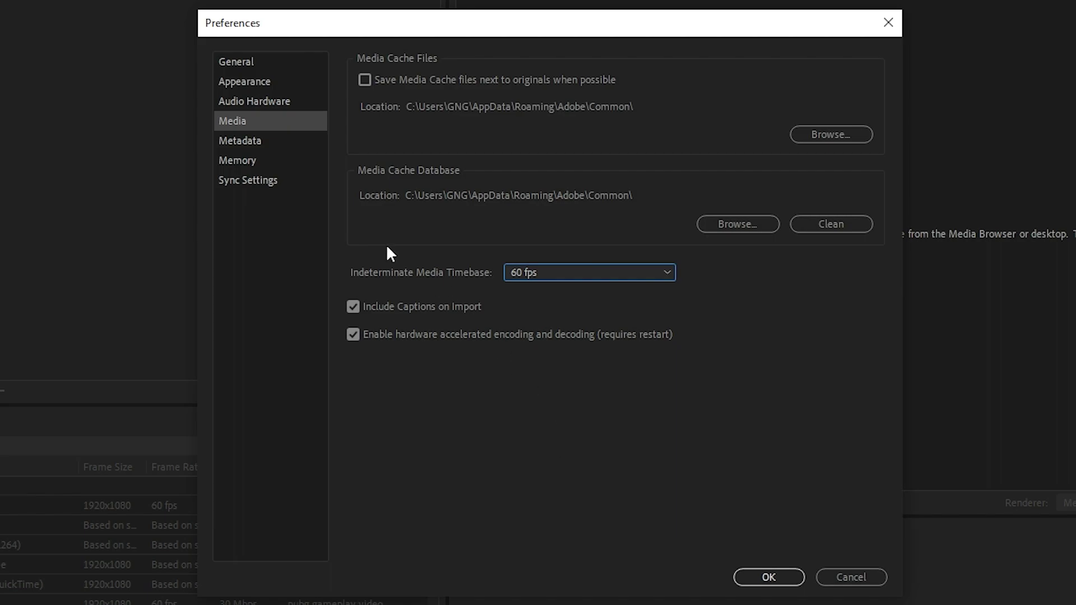
Set RAM reserved for other applications to 3 GB, leaving 13 GB available, and save the preferences
{"action": "left_click", "coordinate": [268, 162]}
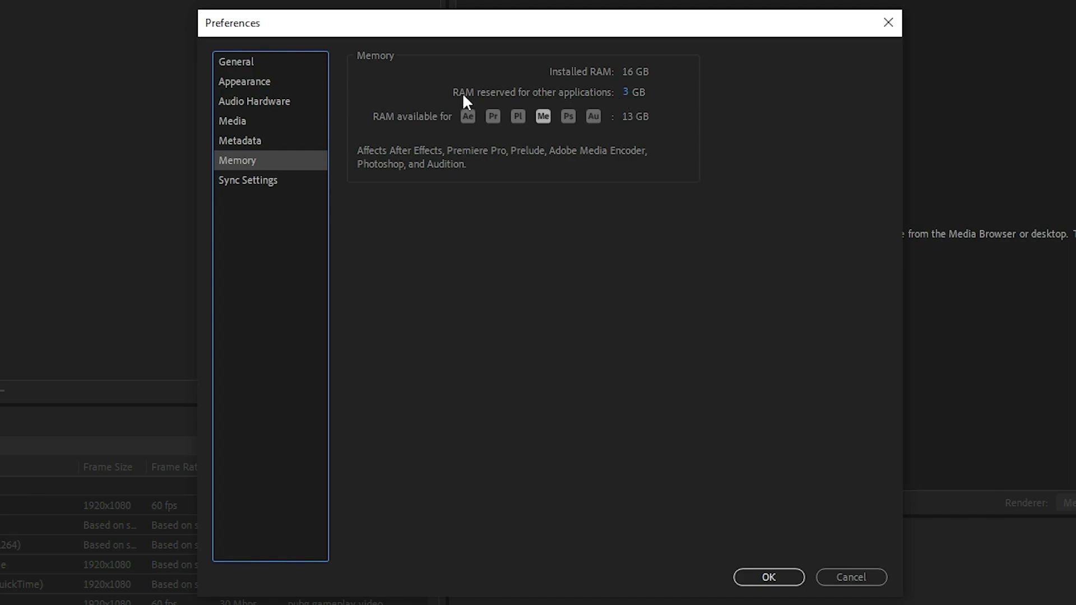
{"action": "left_click", "coordinate": [626, 93]}
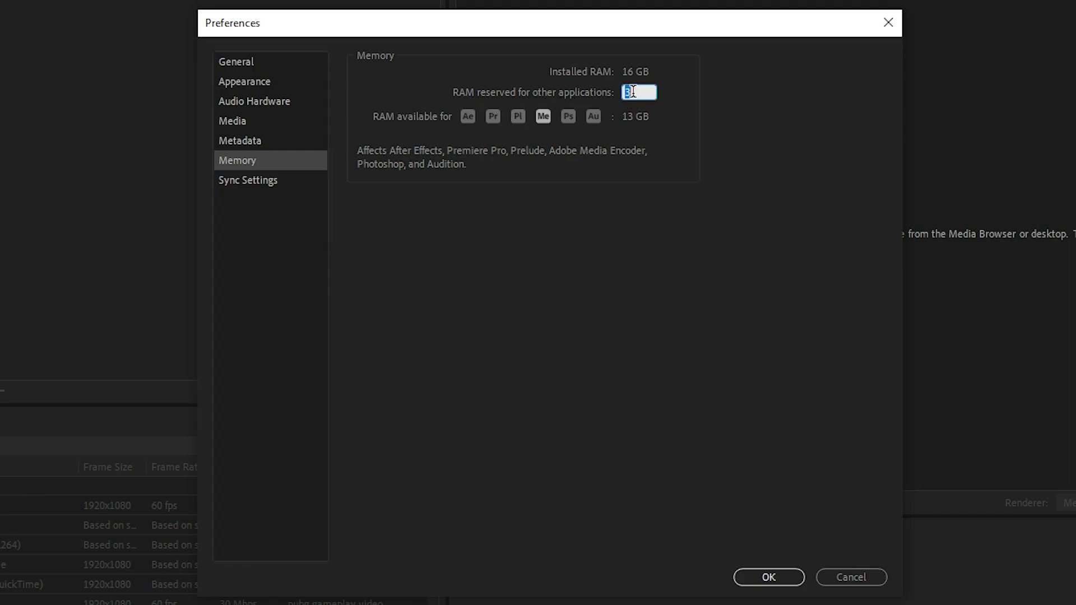
{"action": "left_click", "coordinate": [667, 85]}
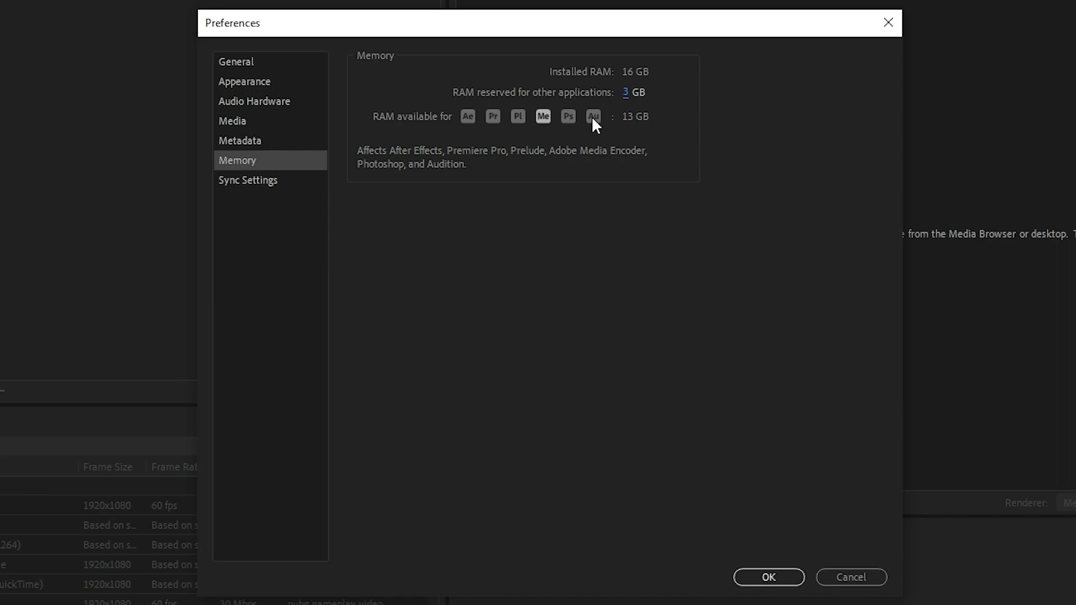
{"action": "left_click", "coordinate": [627, 96]}
{"action": "left_click", "coordinate": [681, 92]}
{"action": "left_click_drag", "start_coordinate": [463, 93], "coordinate": [840, 100]}
{"action": "left_click_drag", "start_coordinate": [639, 96], "coordinate": [427, 95]}
{"action": "left_click", "coordinate": [296, 163]}
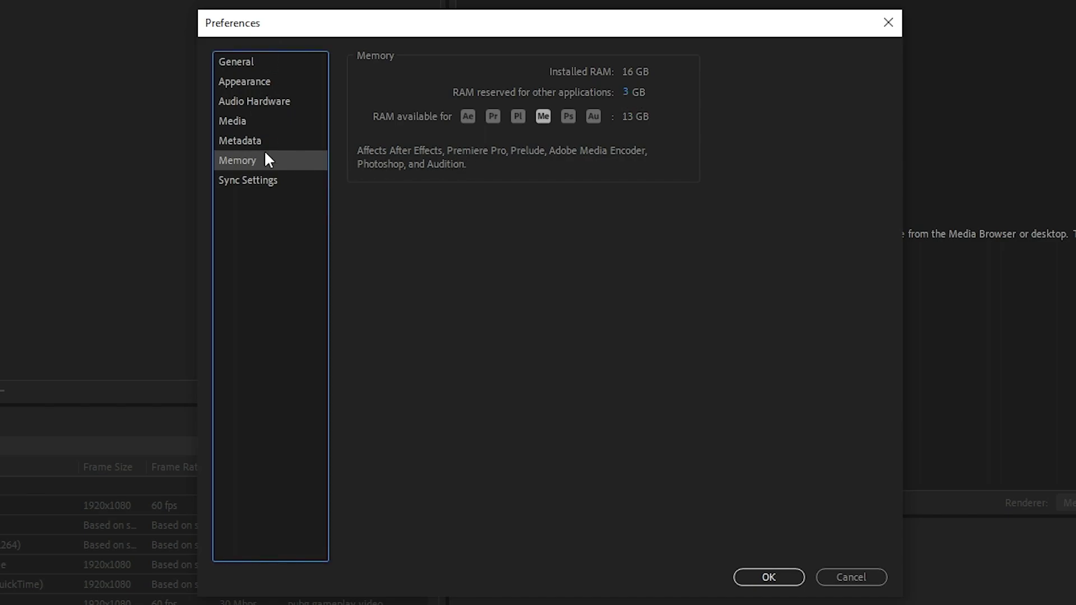
{"action": "left_click", "coordinate": [771, 578]}
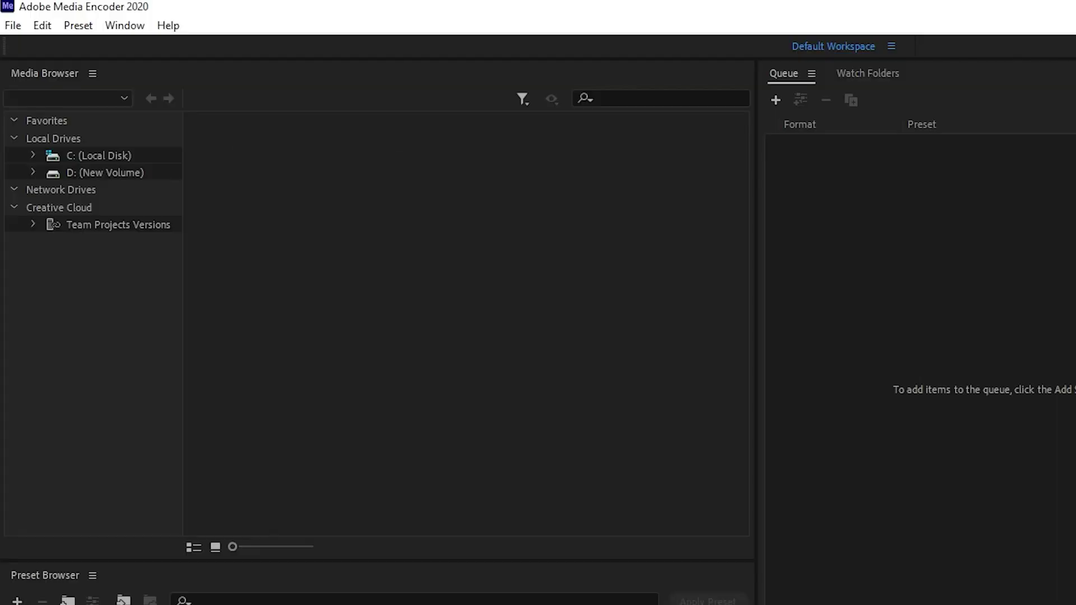